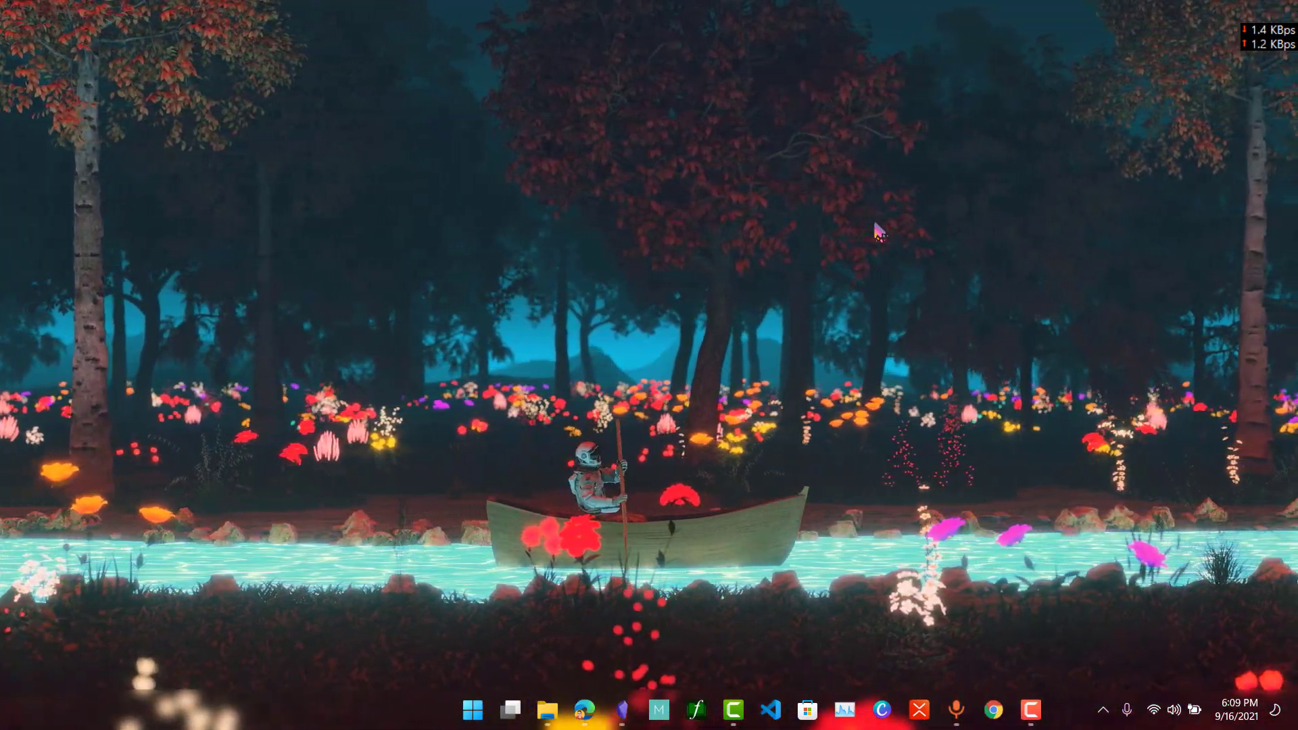
Step: Leave the Syncthing downloads page and launch SyncTrayzor from the Windows Search results
click(583, 709)
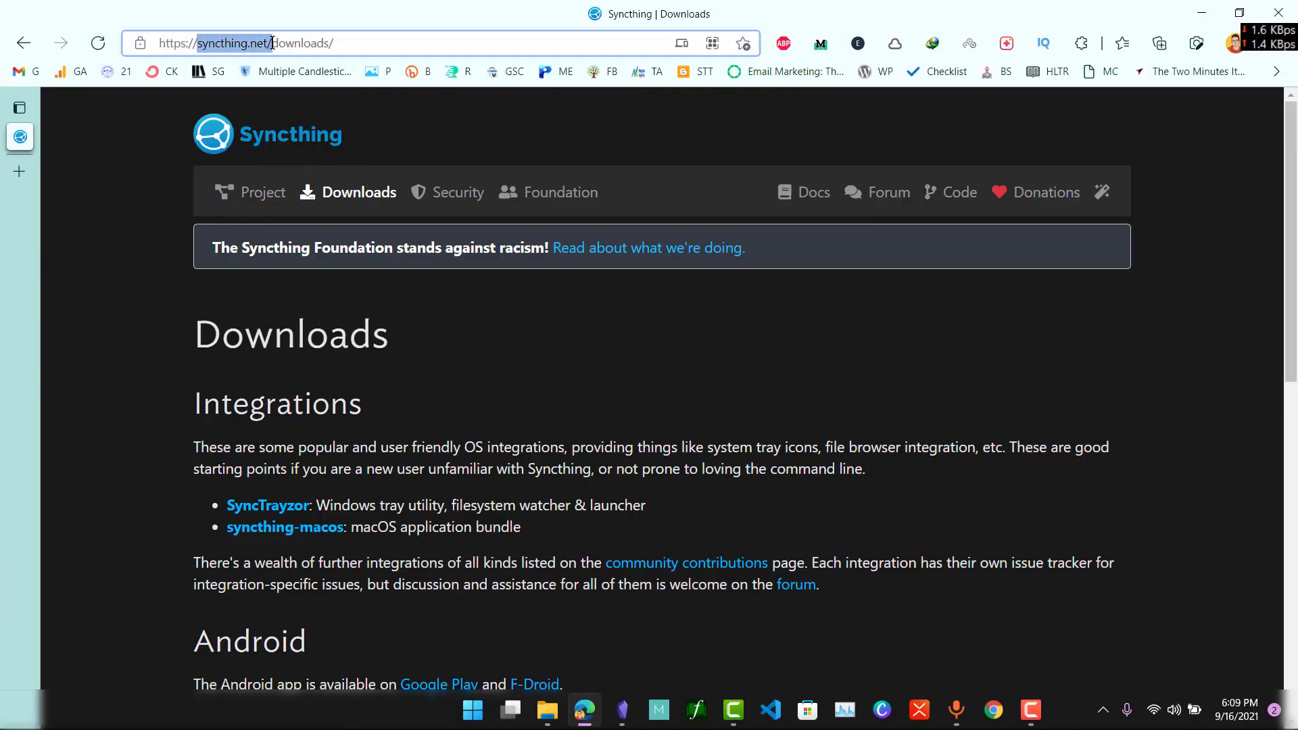
scroll(361, 276, down, 8)
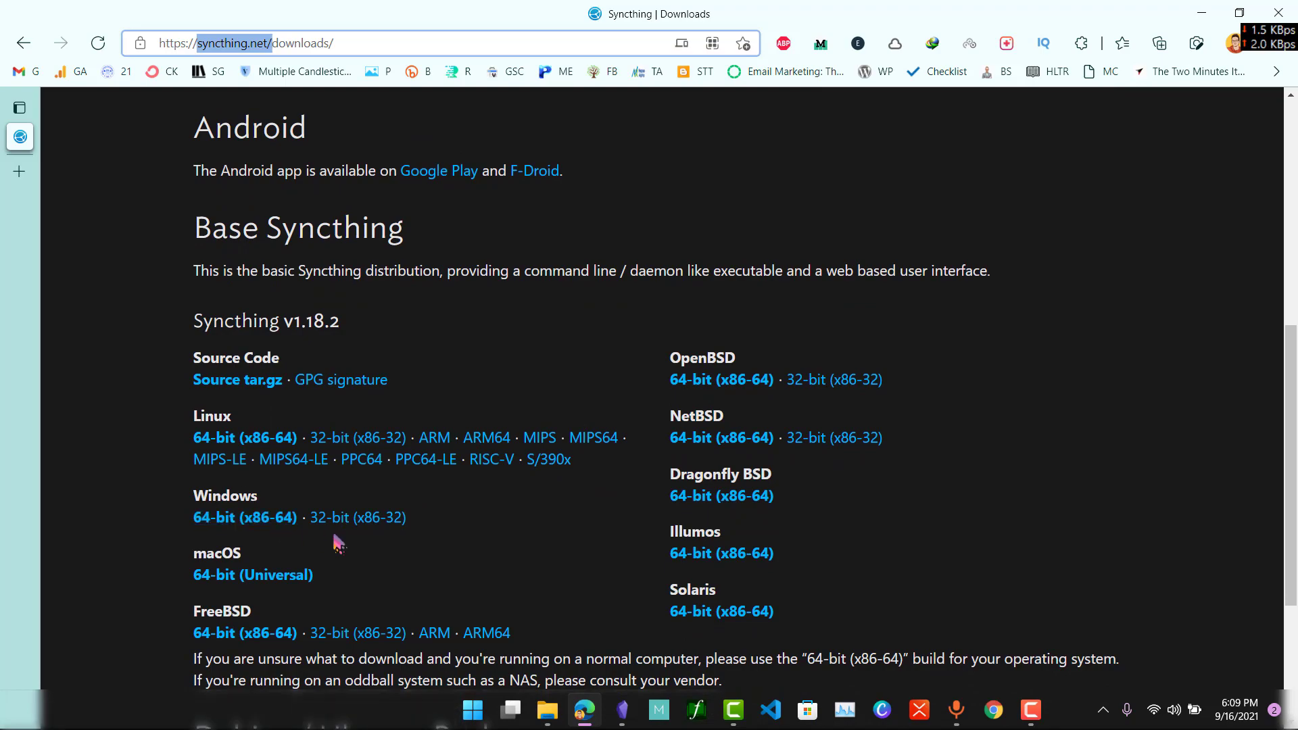
click(1211, 9)
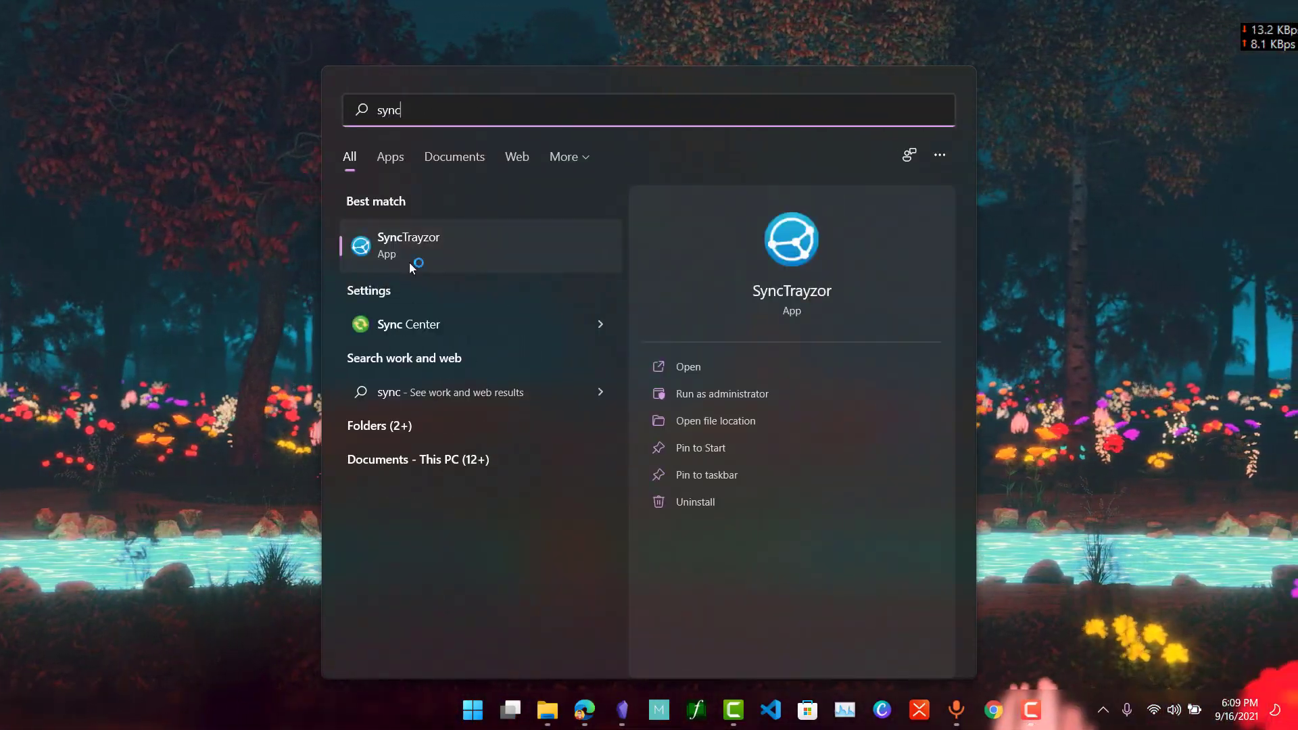
click(409, 264)
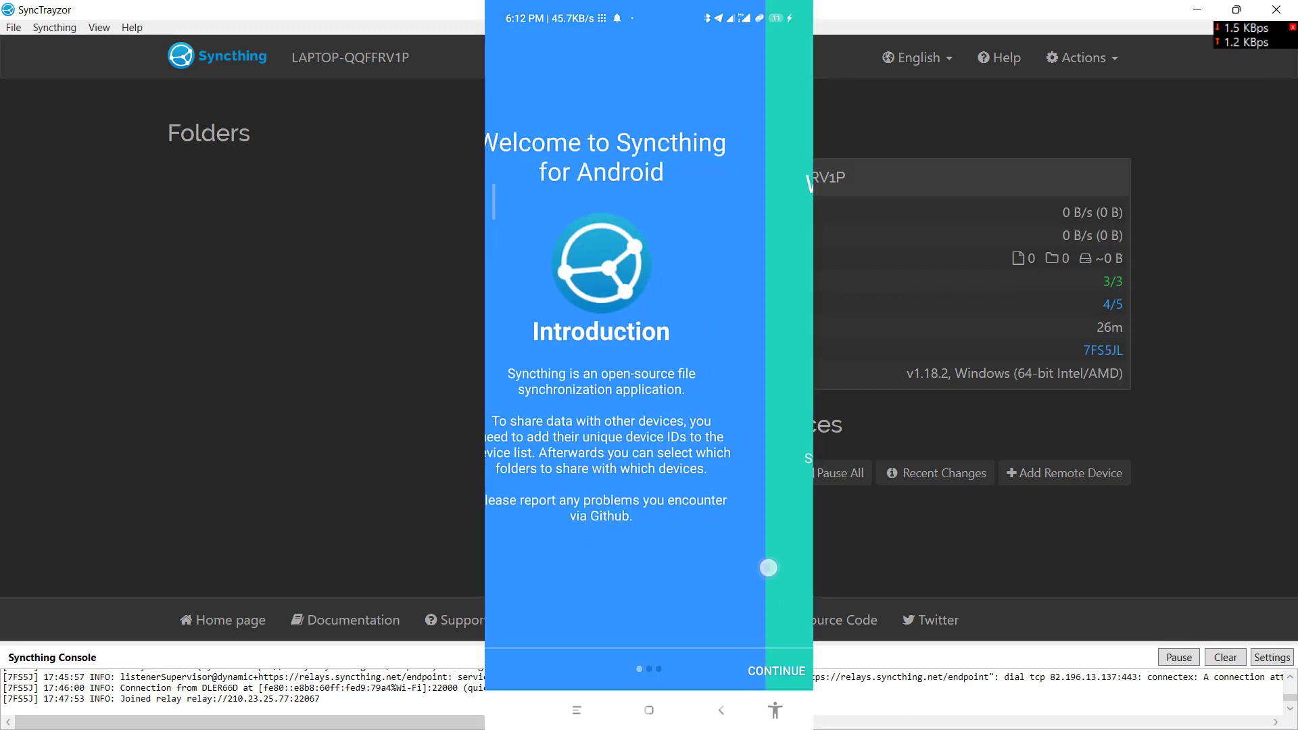
Step: Finish the Syncthing for Android intro wizard, granting storage permission
click(764, 663)
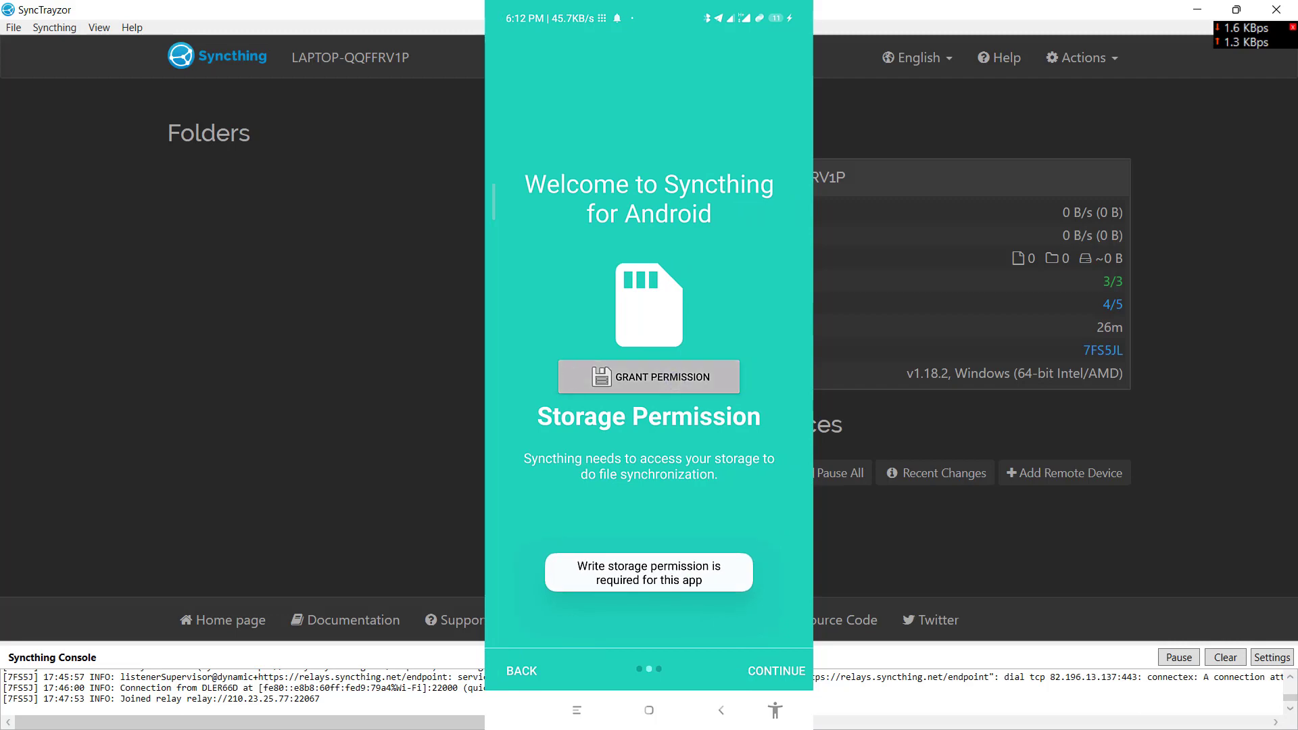
click(675, 381)
click(649, 397)
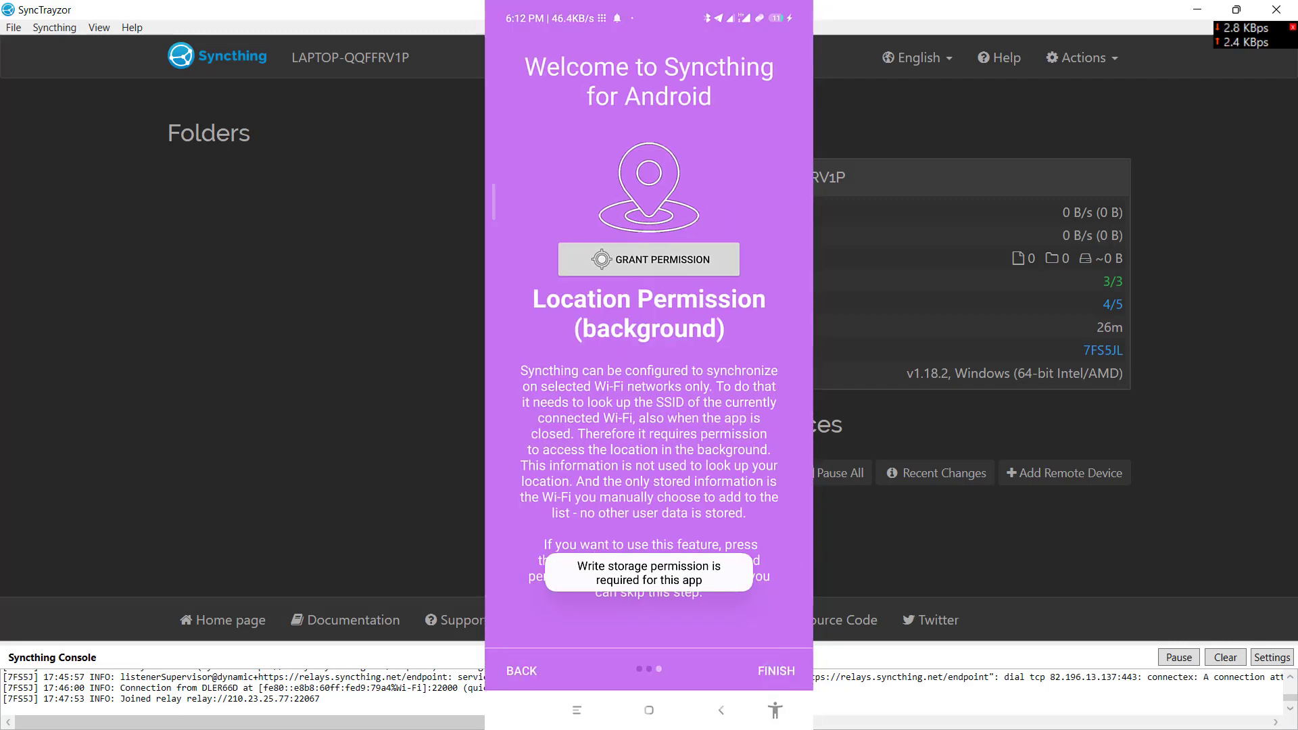
click(767, 678)
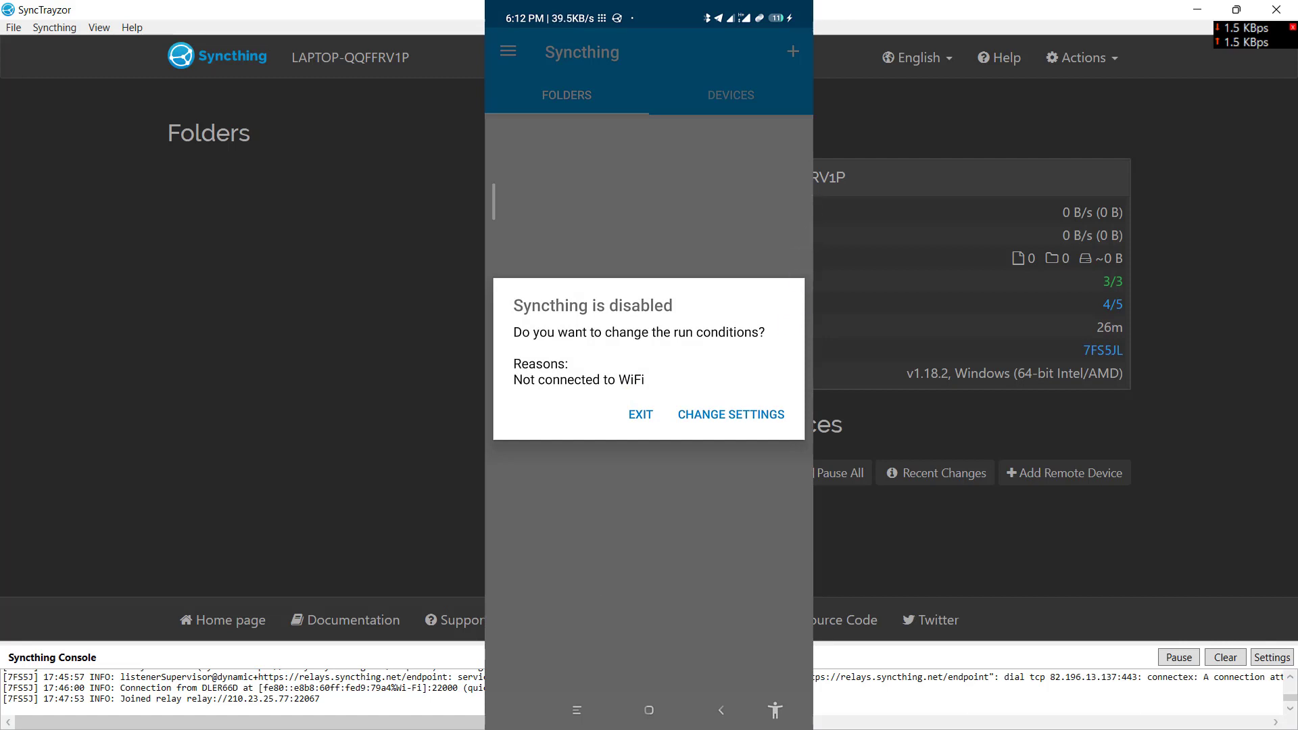
Step: Enable Run on mobile data in the run conditions settings
click(731, 414)
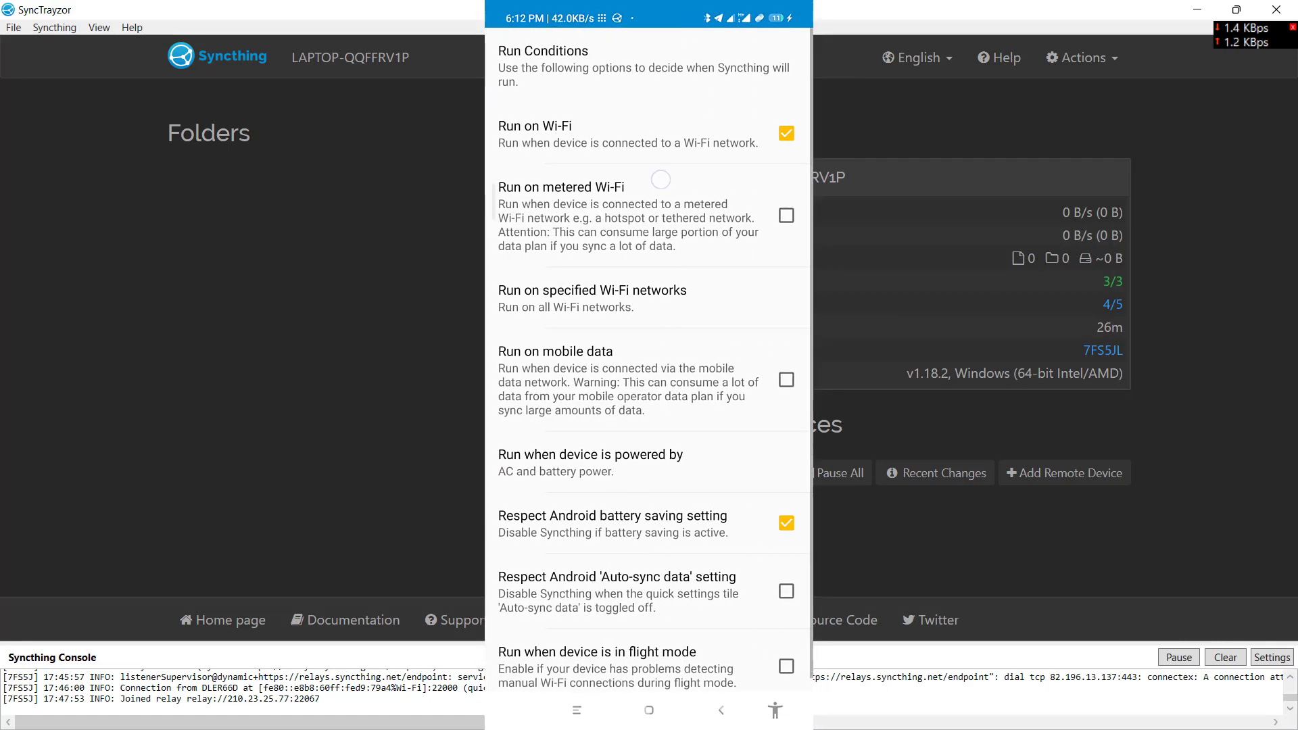
click(786, 379)
click(721, 710)
click(720, 710)
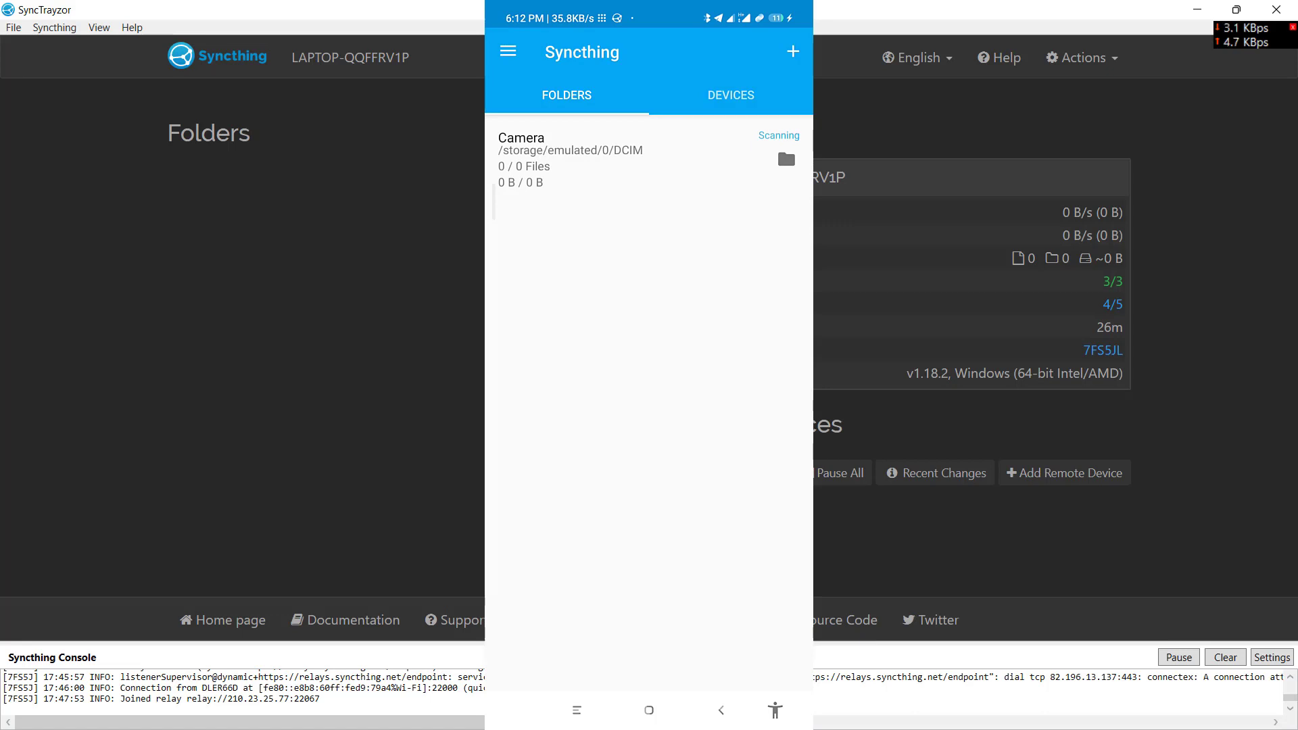
Step: Go to the phone app's Devices list and start adding a new device
click(507, 51)
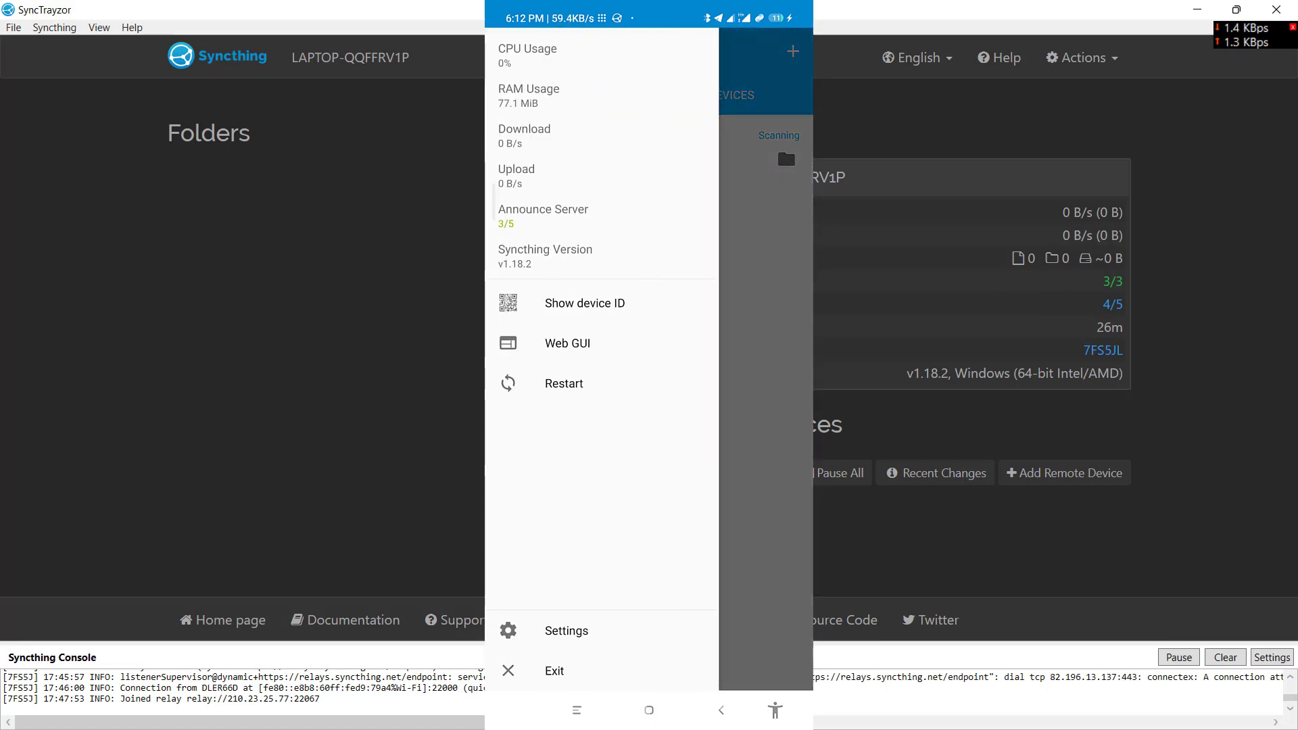
click(785, 144)
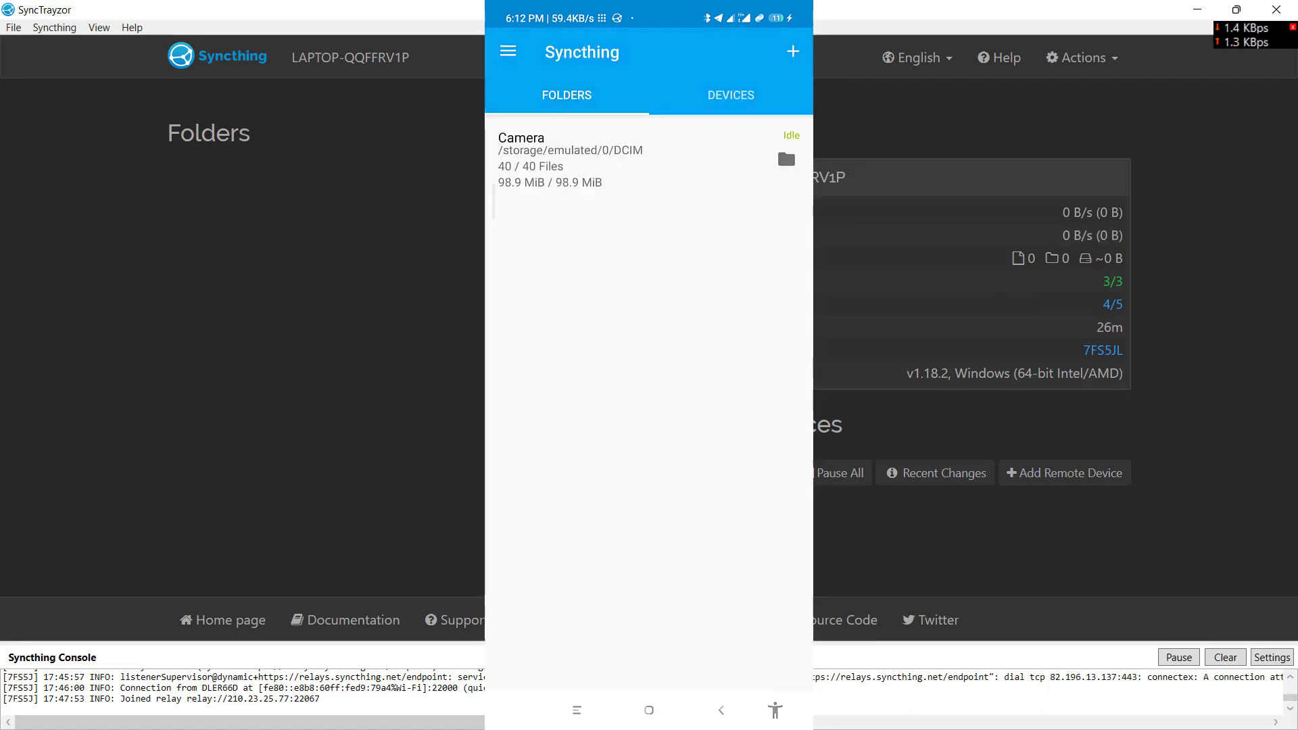
click(731, 95)
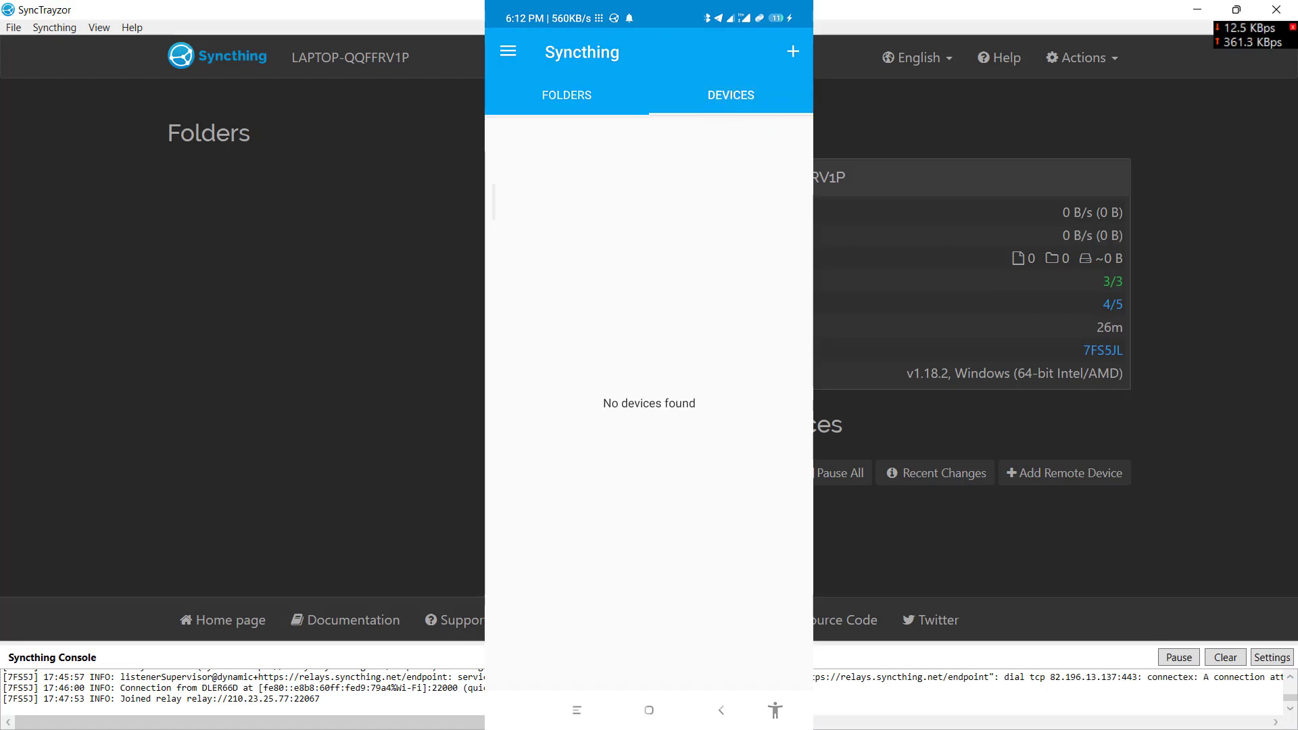
click(551, 95)
click(731, 94)
click(793, 52)
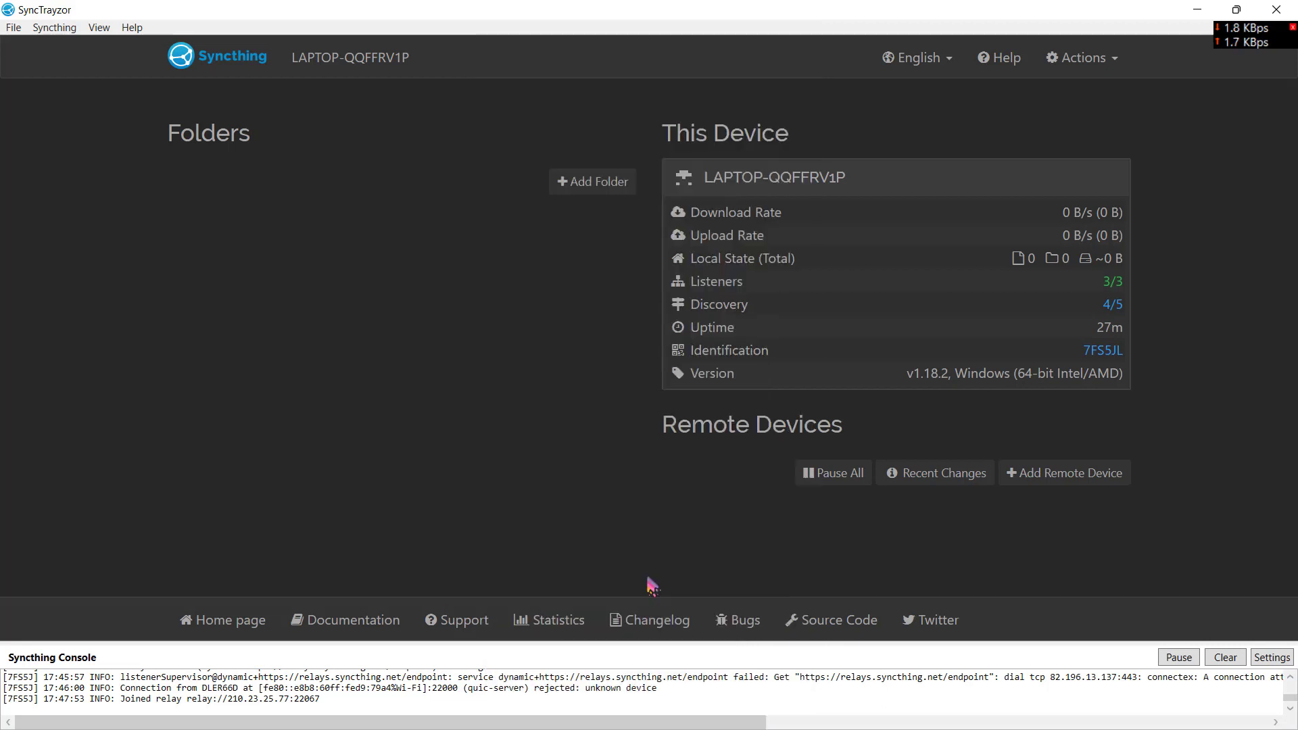
Step: Display the laptop's device ID and QR code via Actions > Show ID
click(1090, 62)
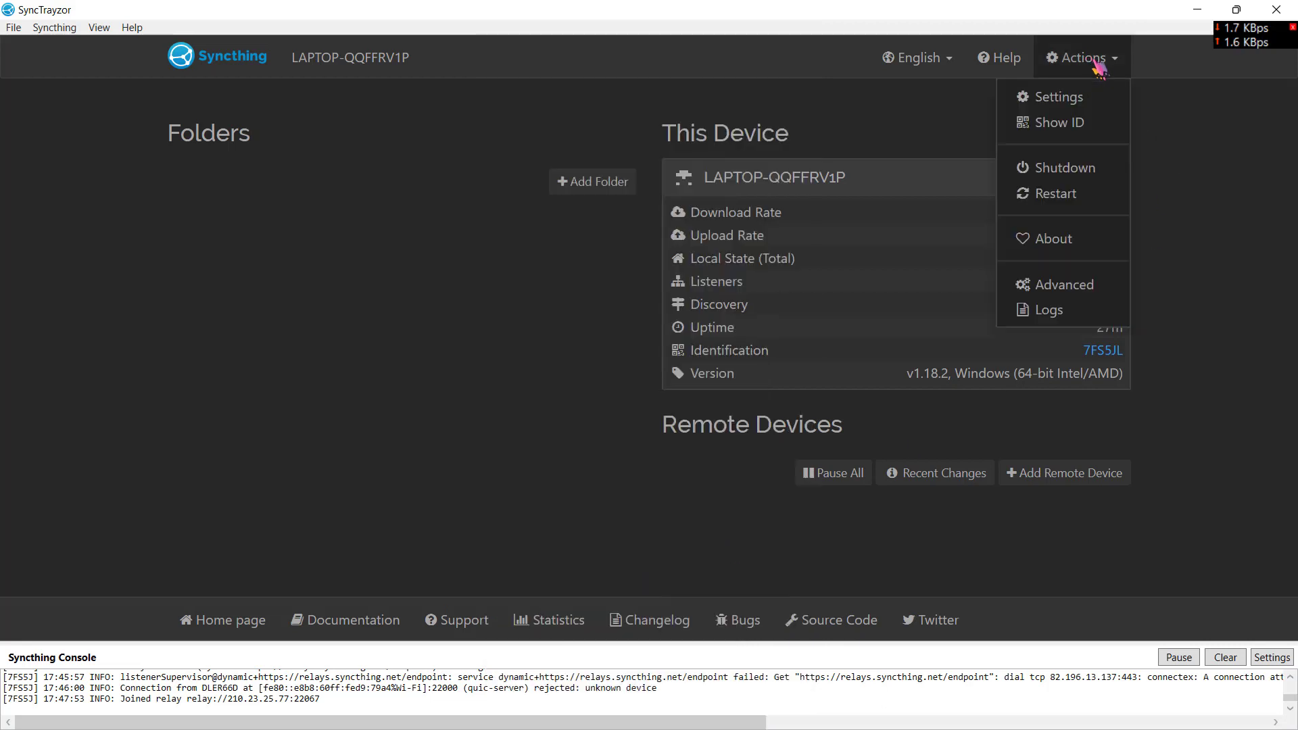
click(1066, 135)
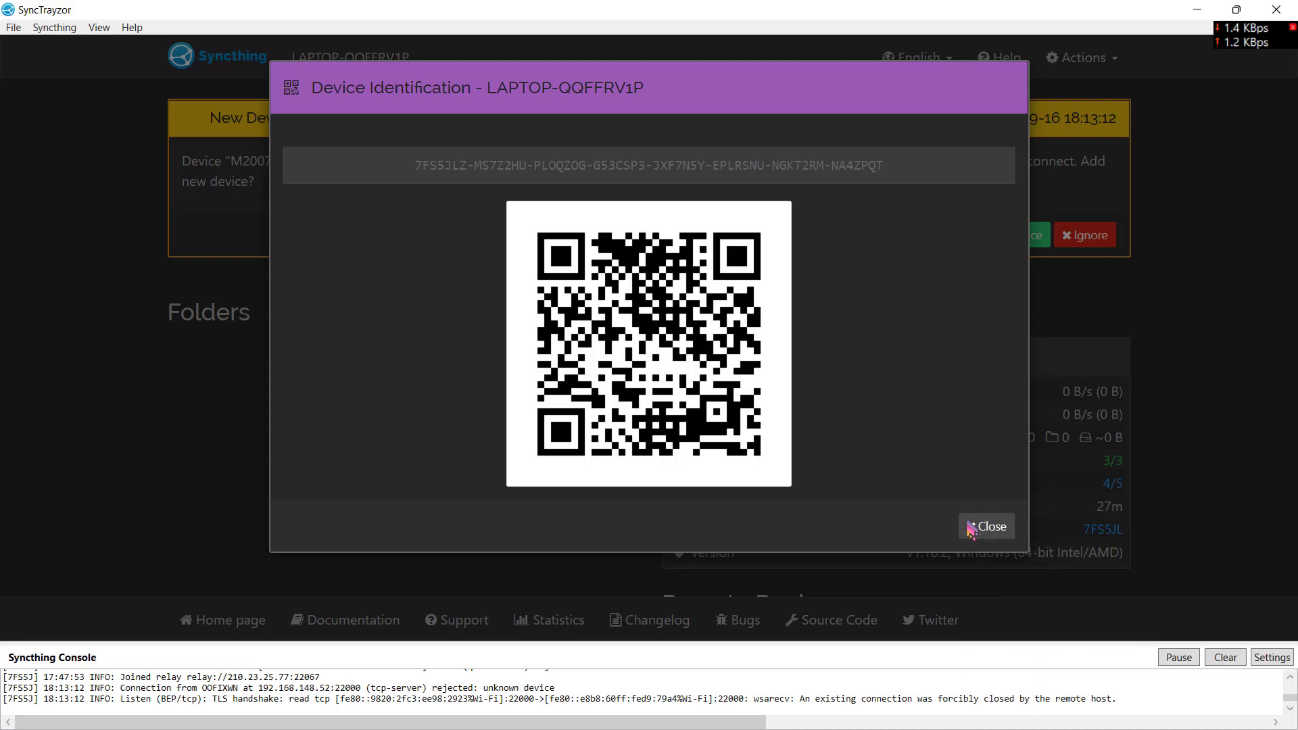
Step: Close the ID window, accept the phone's connection request and save M2007J20CI as a device
click(974, 528)
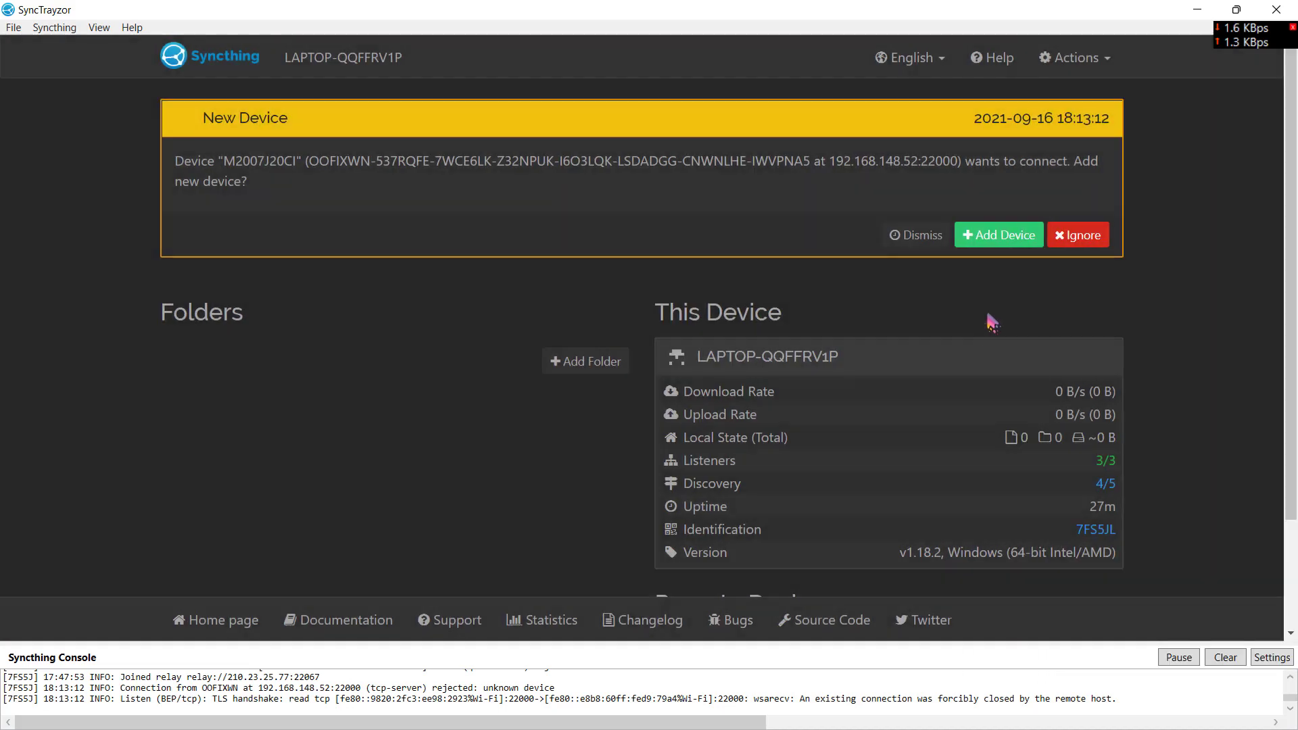
click(991, 234)
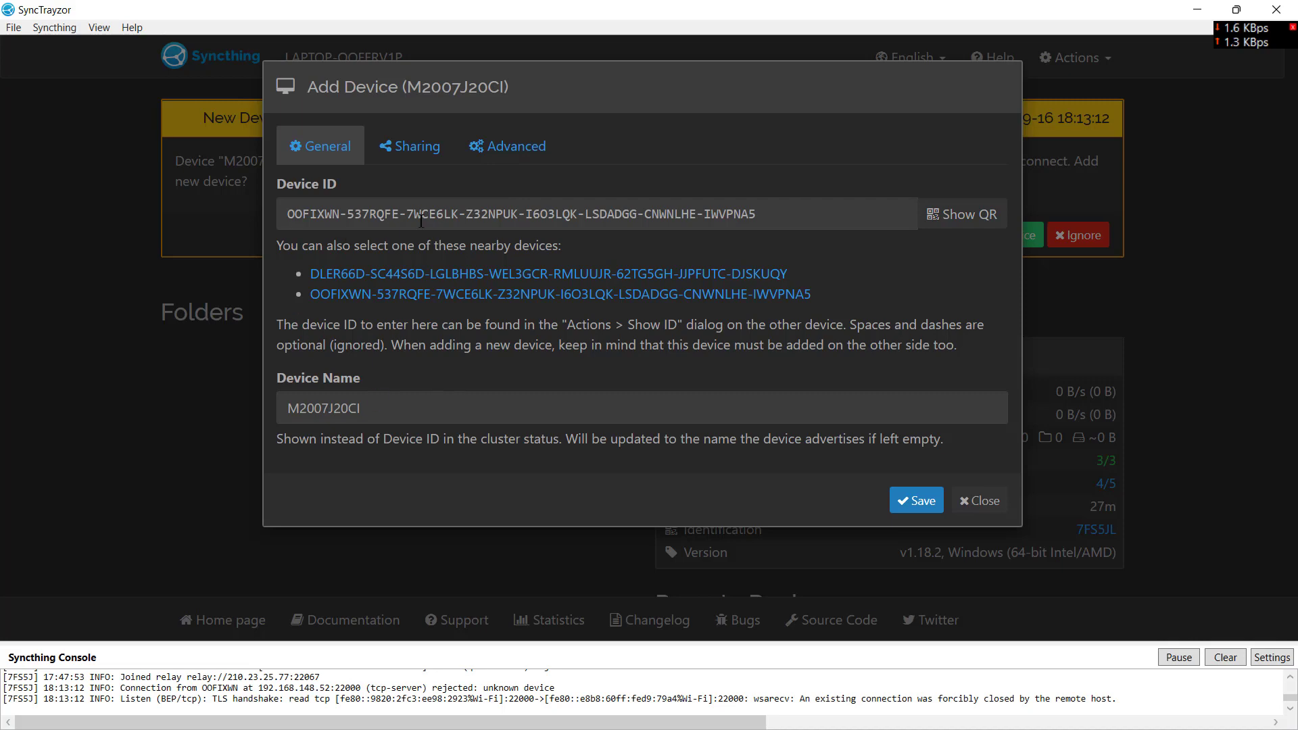
click(413, 149)
click(316, 148)
click(909, 501)
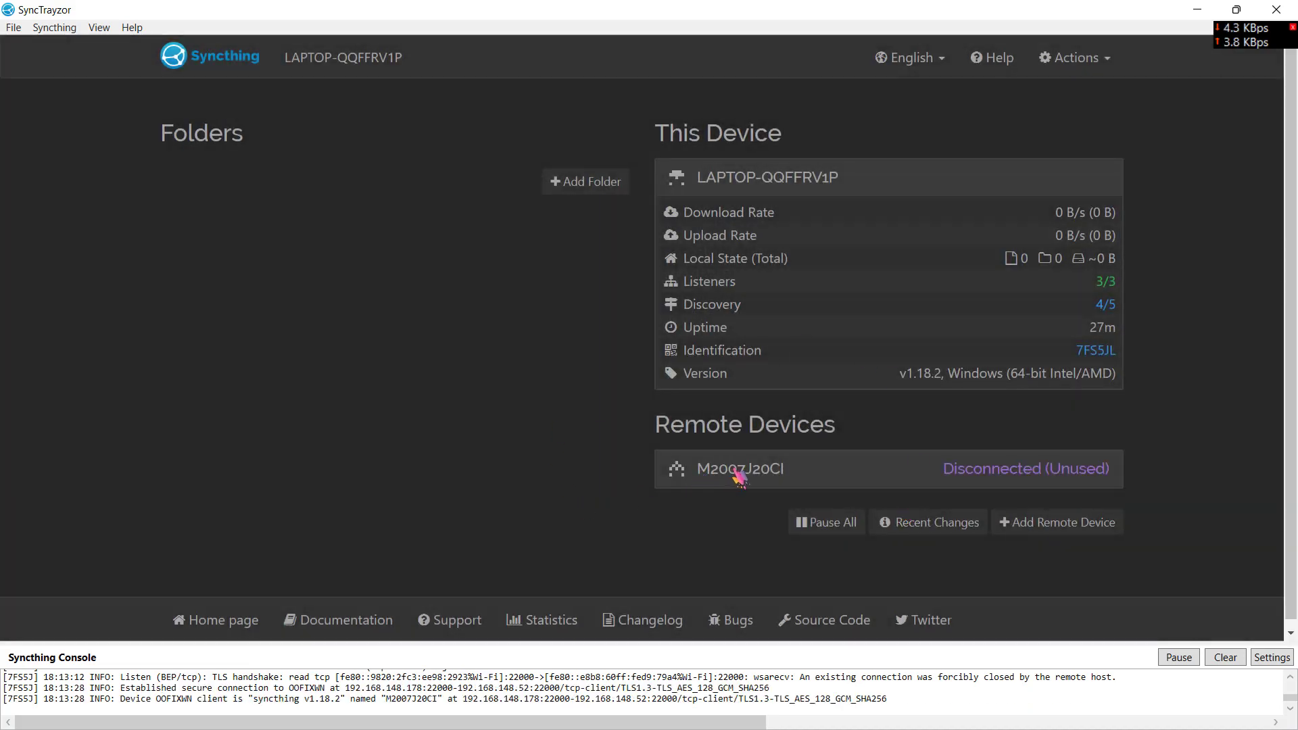
Step: Expand and collapse the M2007J20CI row to check it shows Connected (Unused)
click(849, 481)
click(766, 471)
click(762, 477)
click(757, 473)
click(747, 468)
click(741, 471)
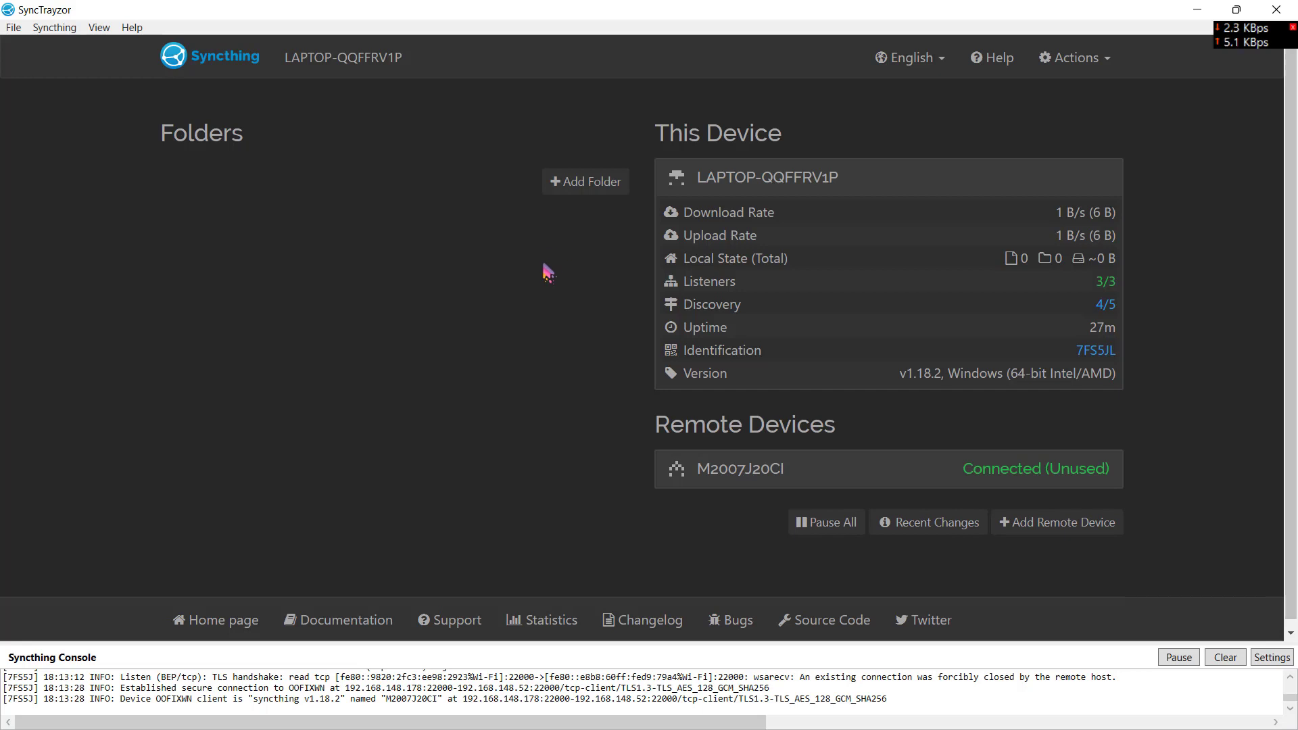
Step: Start a new shared folder labelled Obsidian, with its path ending in Obsidian
click(592, 188)
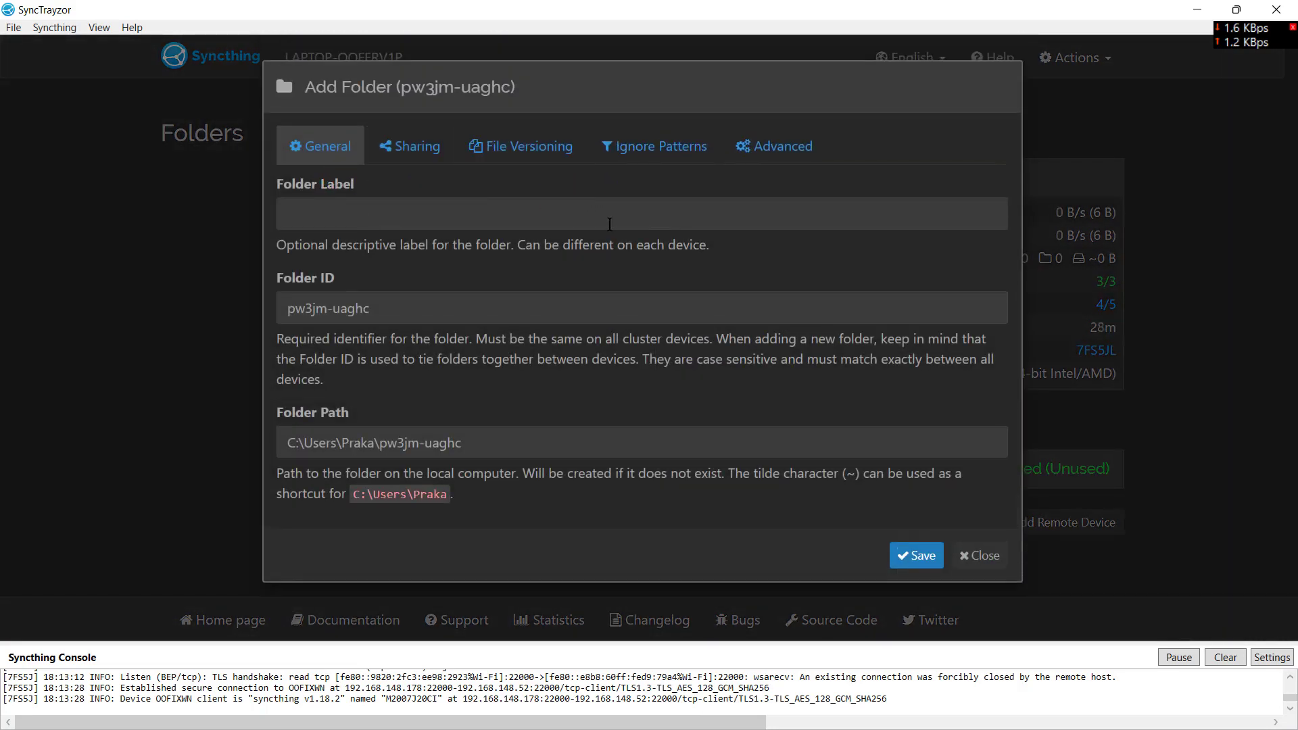
click(595, 228)
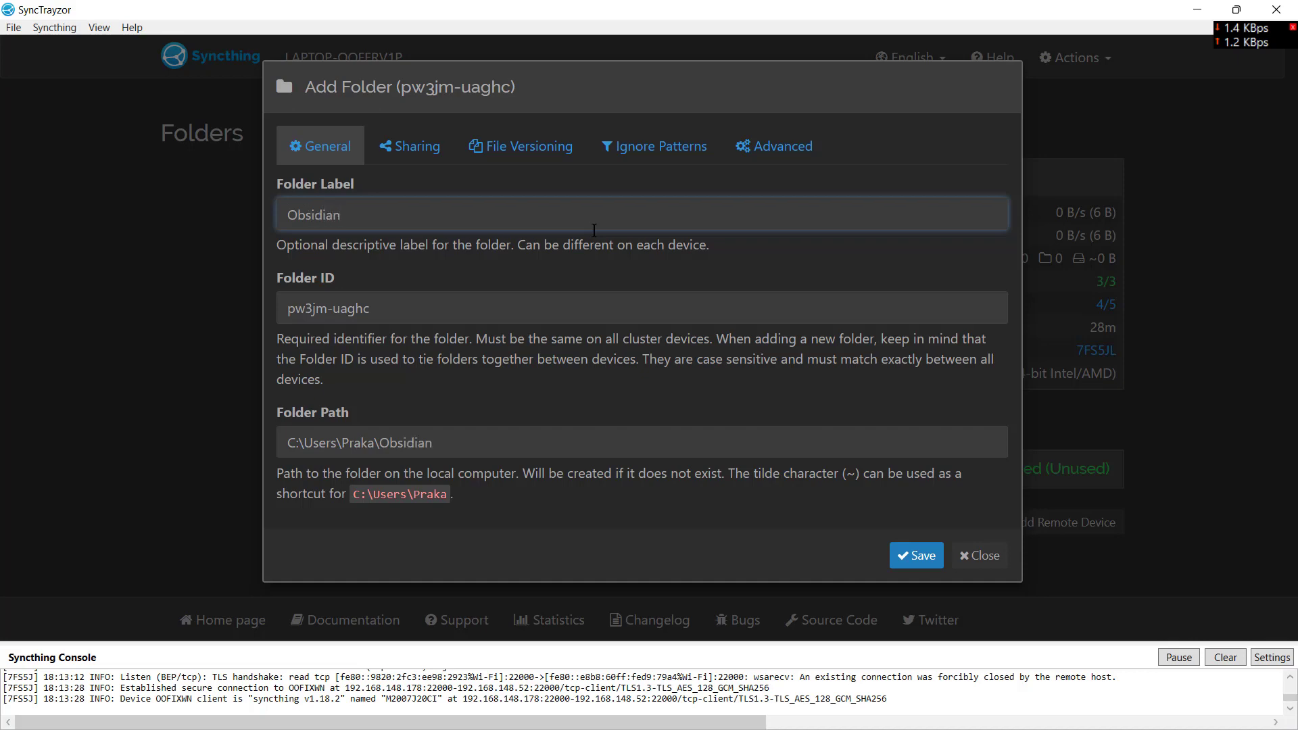
click(449, 443)
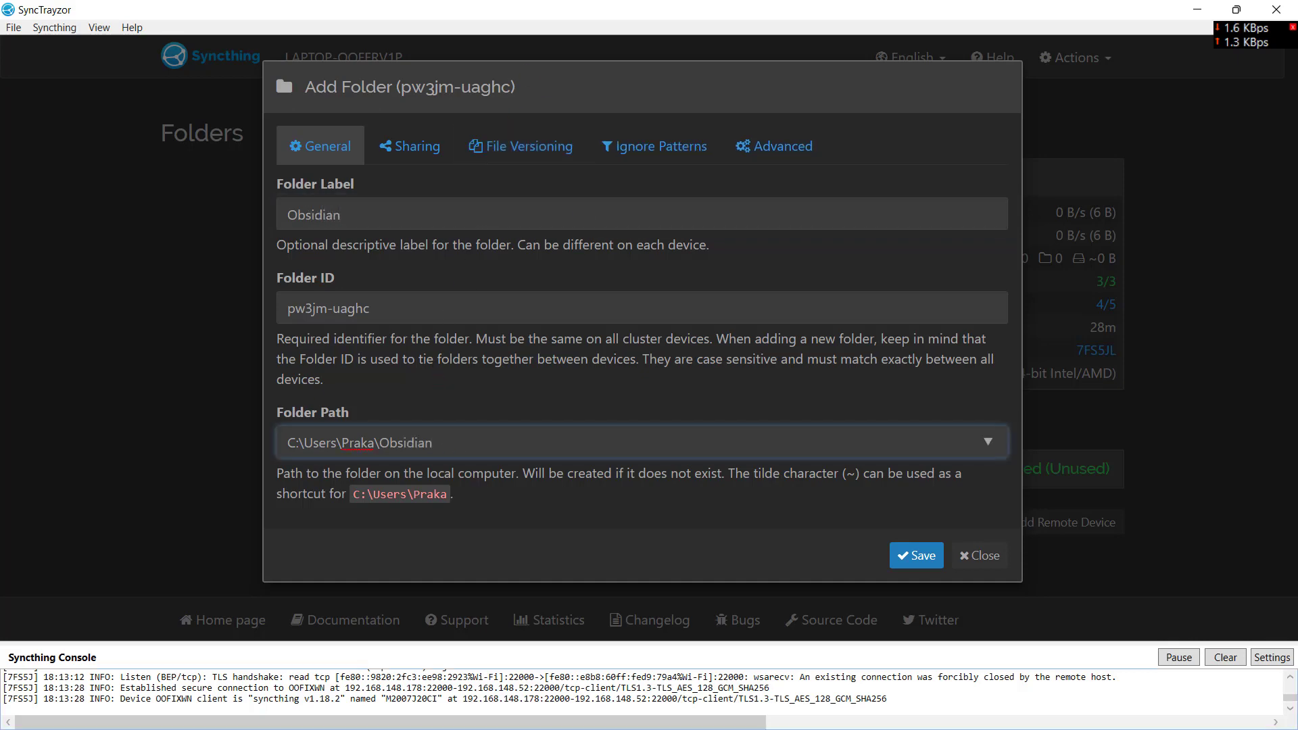
Step: Copy the D:\Obsidian folder path using Copy as path on drive Self (D:)
click(454, 710)
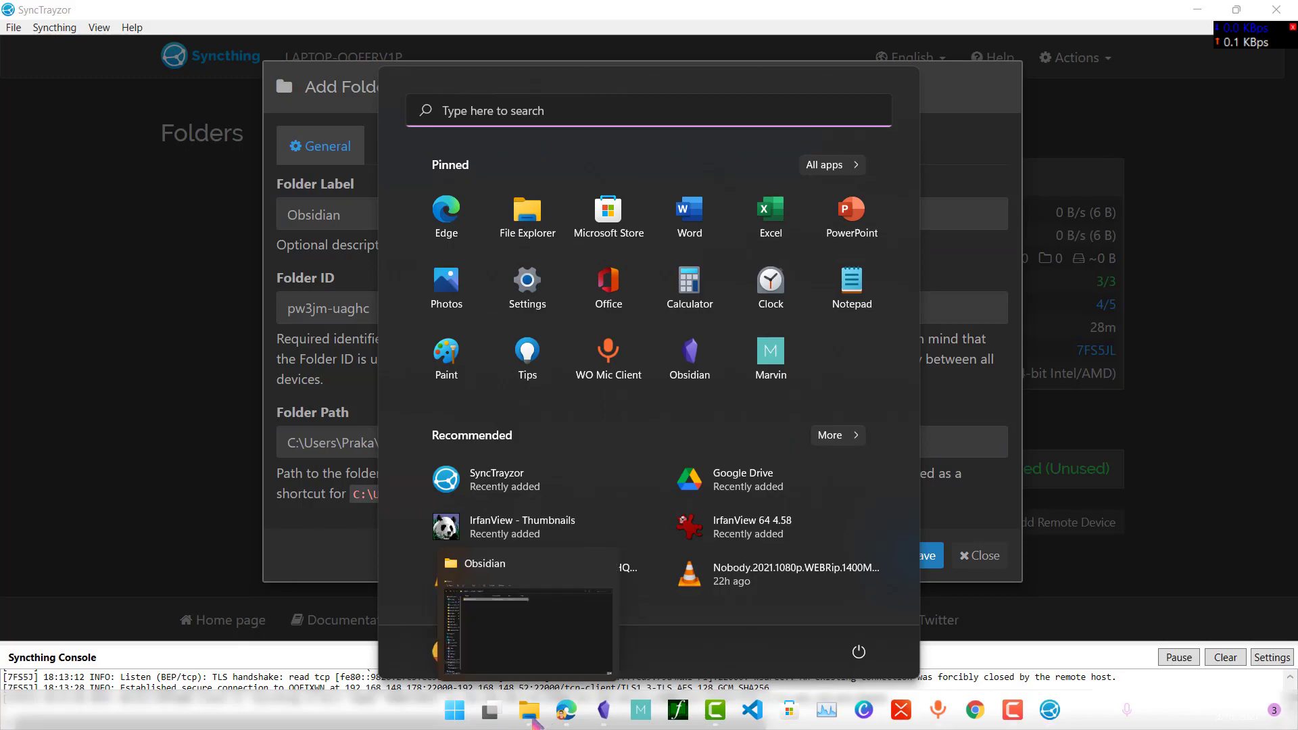
click(534, 721)
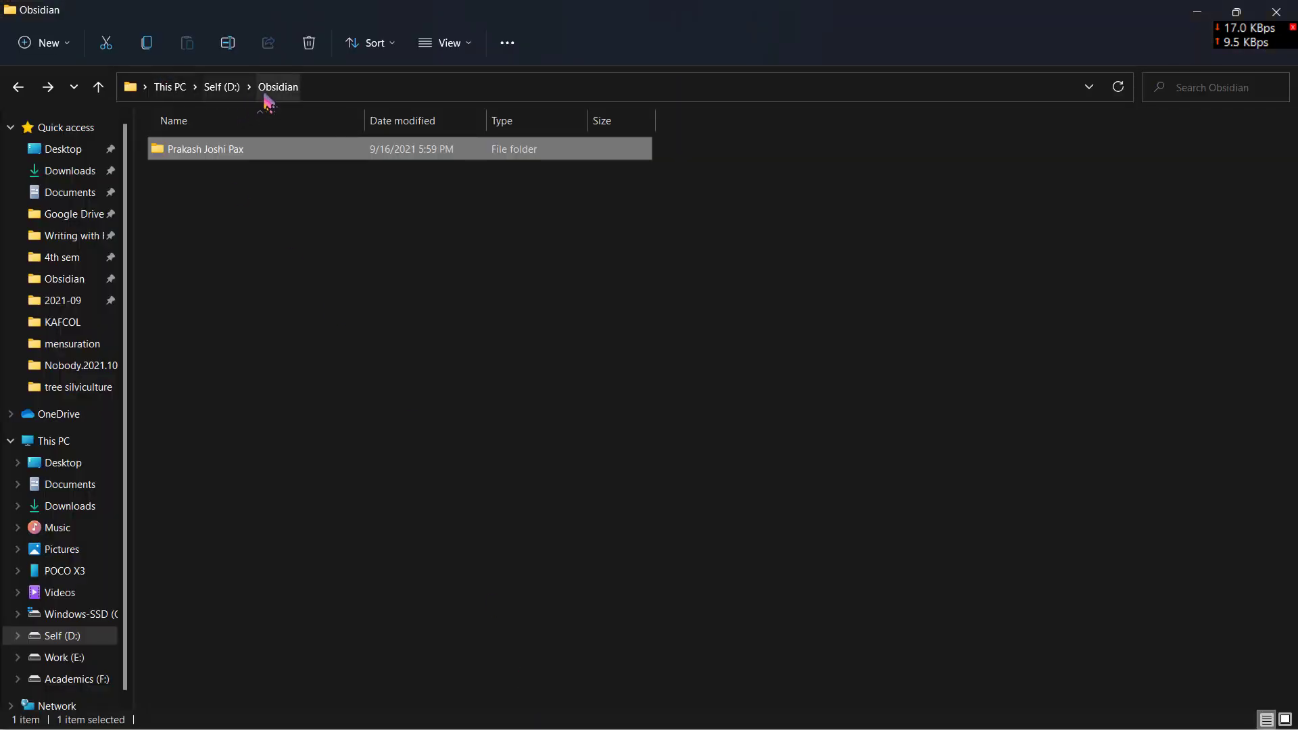
click(266, 95)
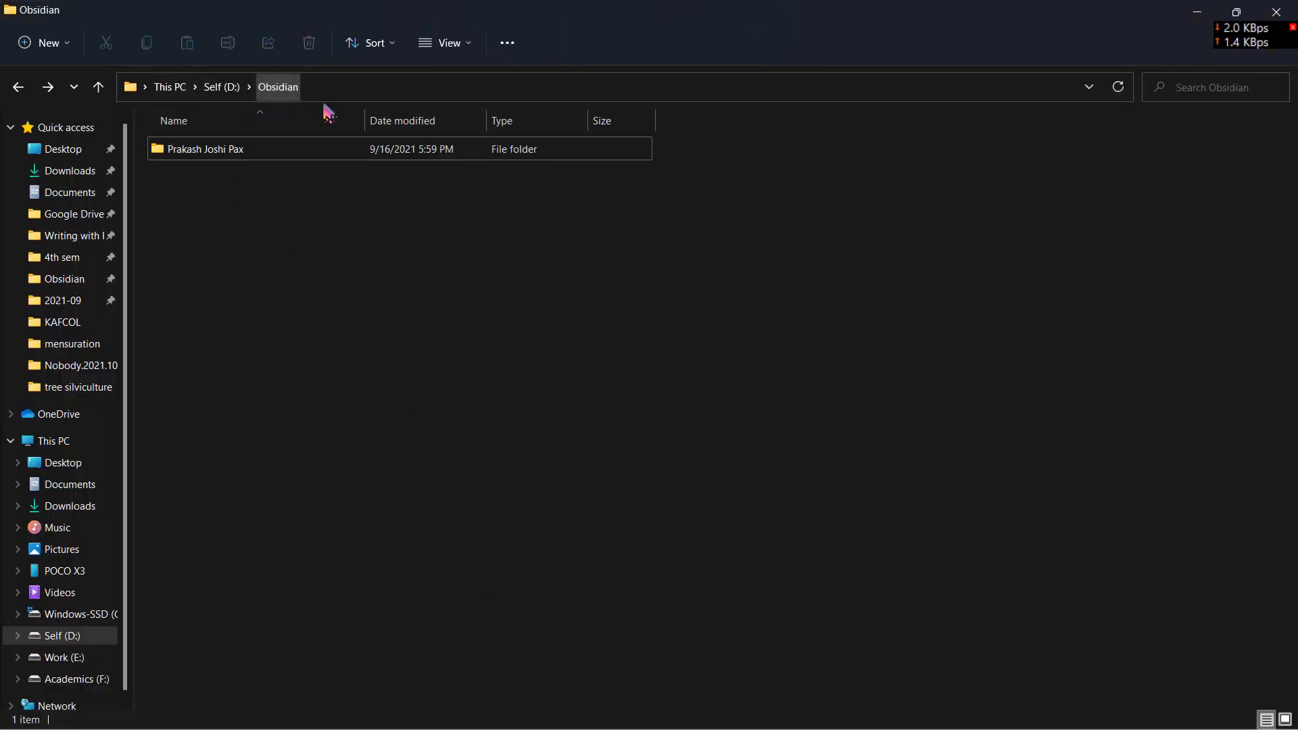
click(228, 88)
right_click(371, 171)
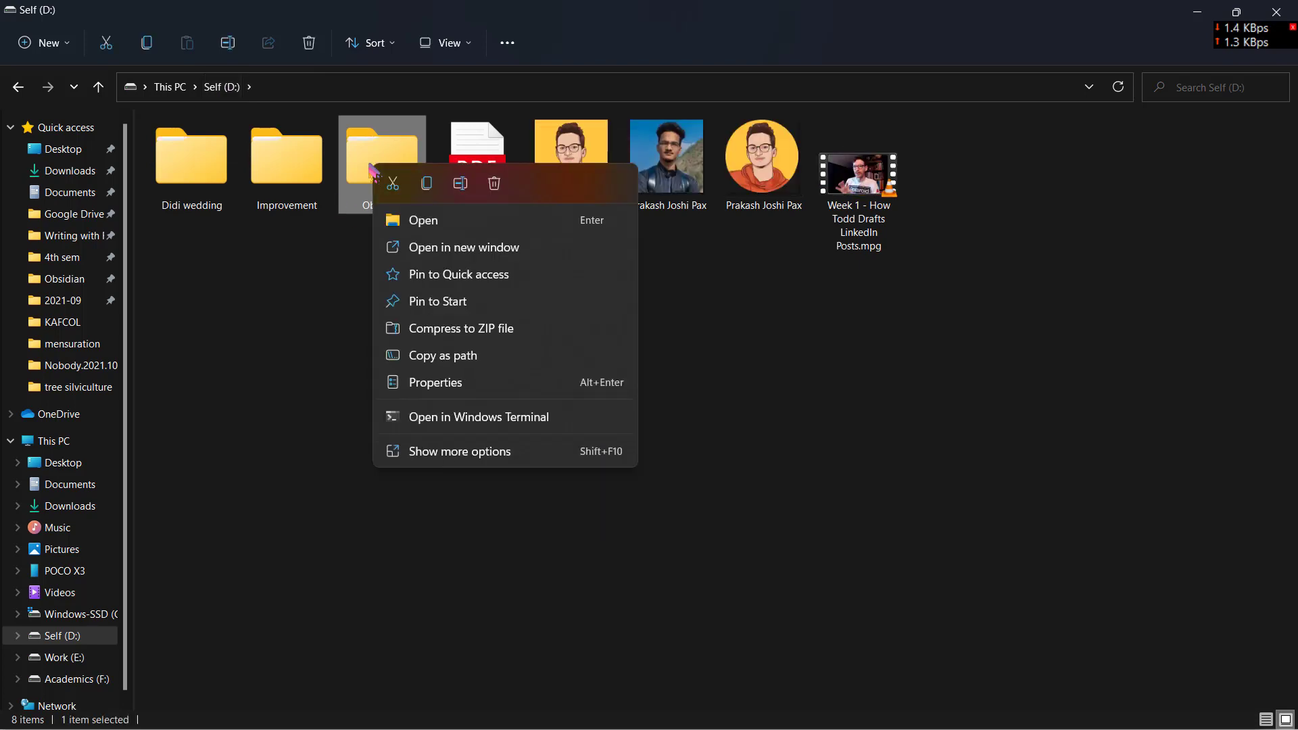
click(466, 356)
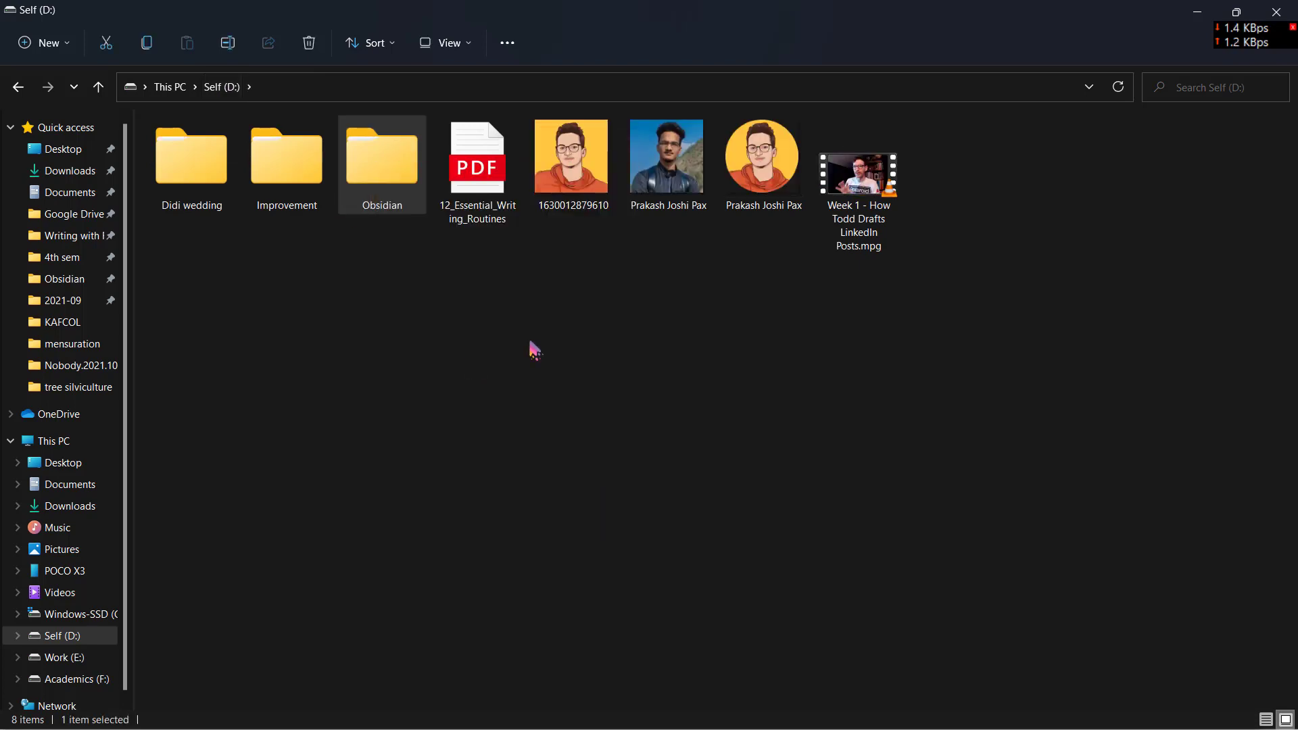
Step: Replace the folder path with the pasted D:\Obsidian, removing the stray quote
click(1197, 12)
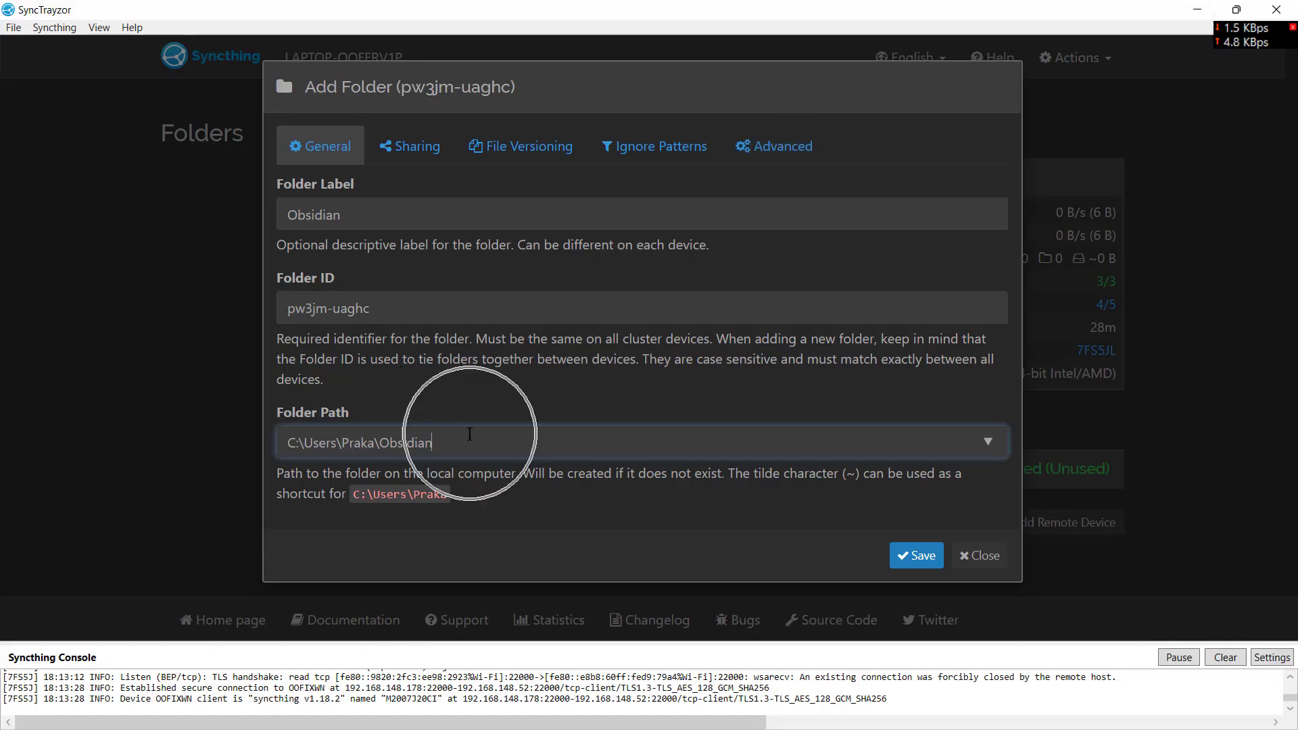
key(ctrl+a)
text("D:\Obsidian")
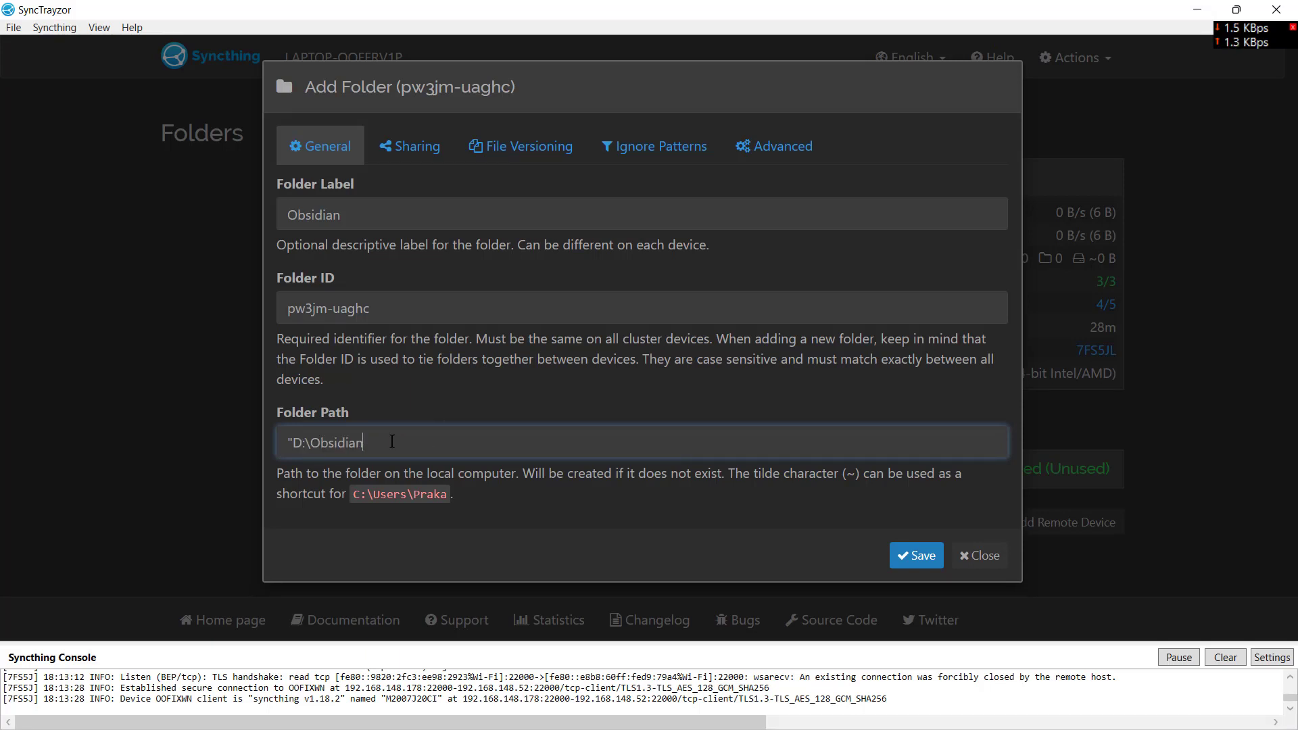
click(294, 440)
key(BackSpace)
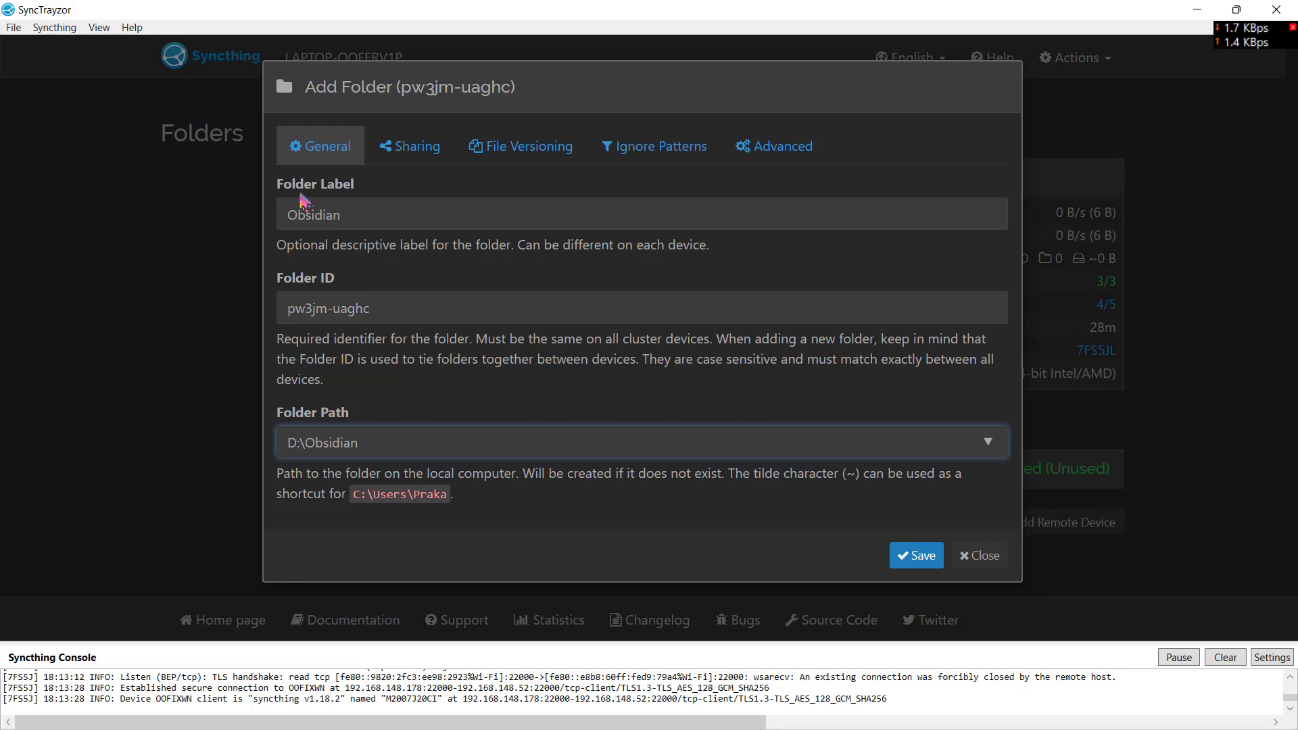
Step: Share the Obsidian folder with M2007J20CI and save it
click(409, 146)
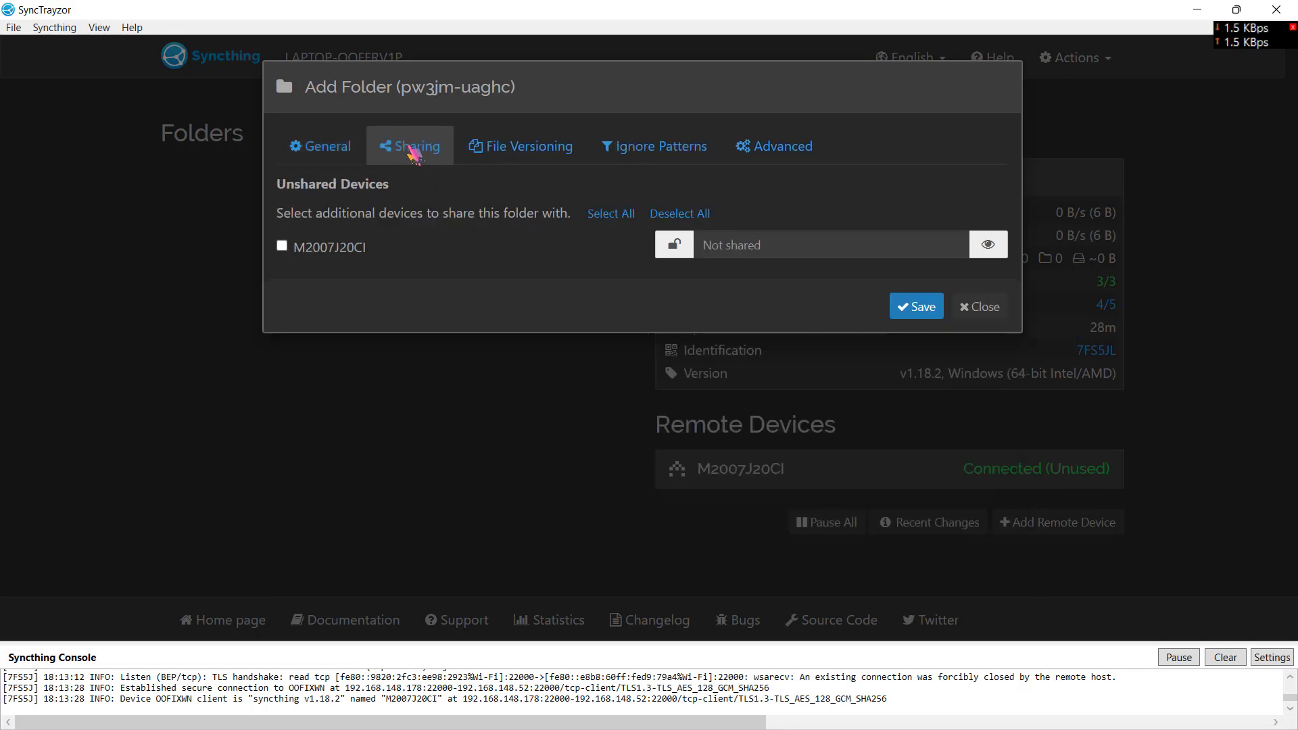
click(282, 246)
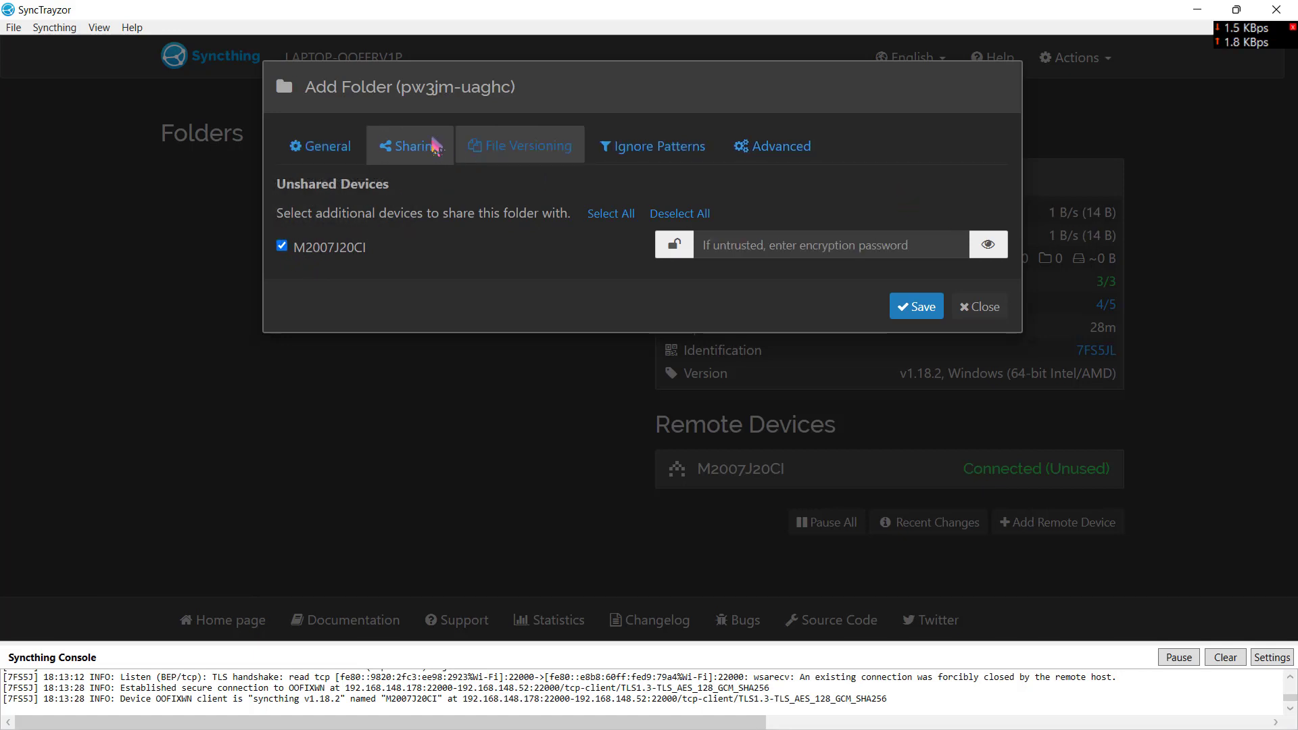
click(320, 146)
click(914, 555)
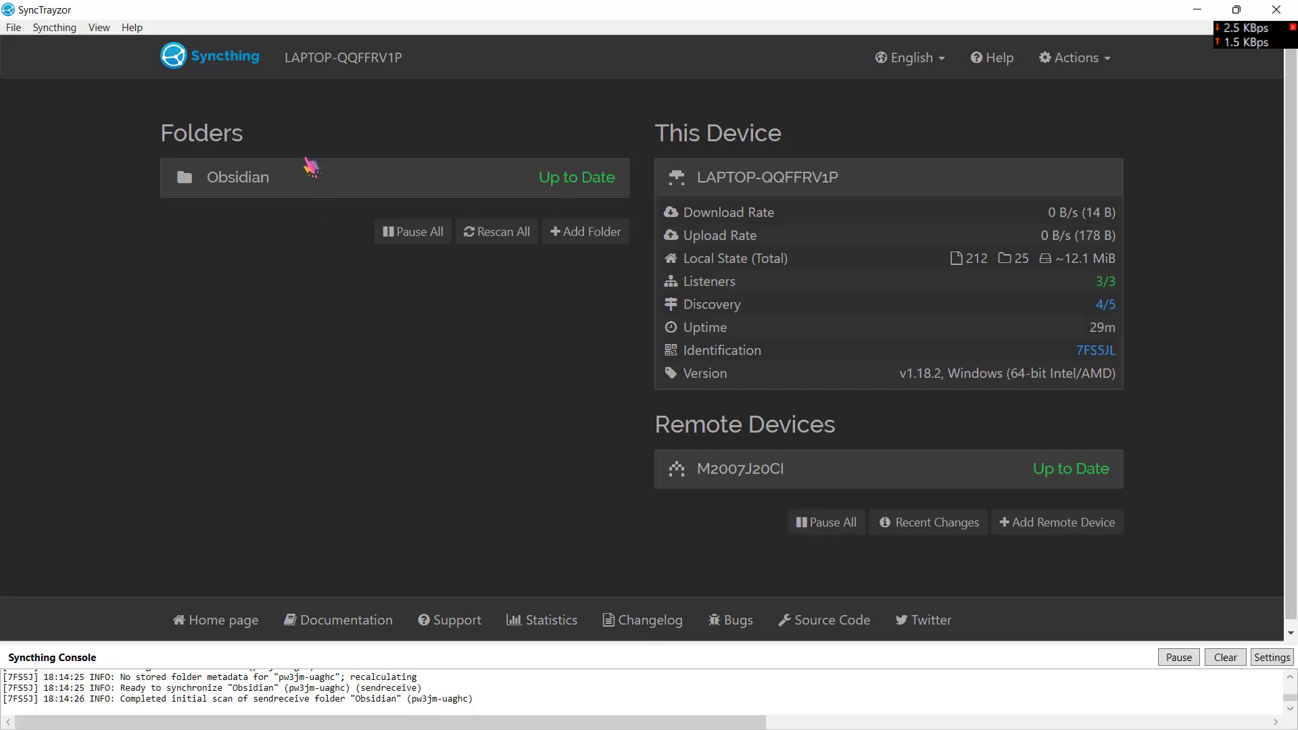
Step: Expand and collapse the Obsidian folder row while its 240 files sync to the phone
click(256, 196)
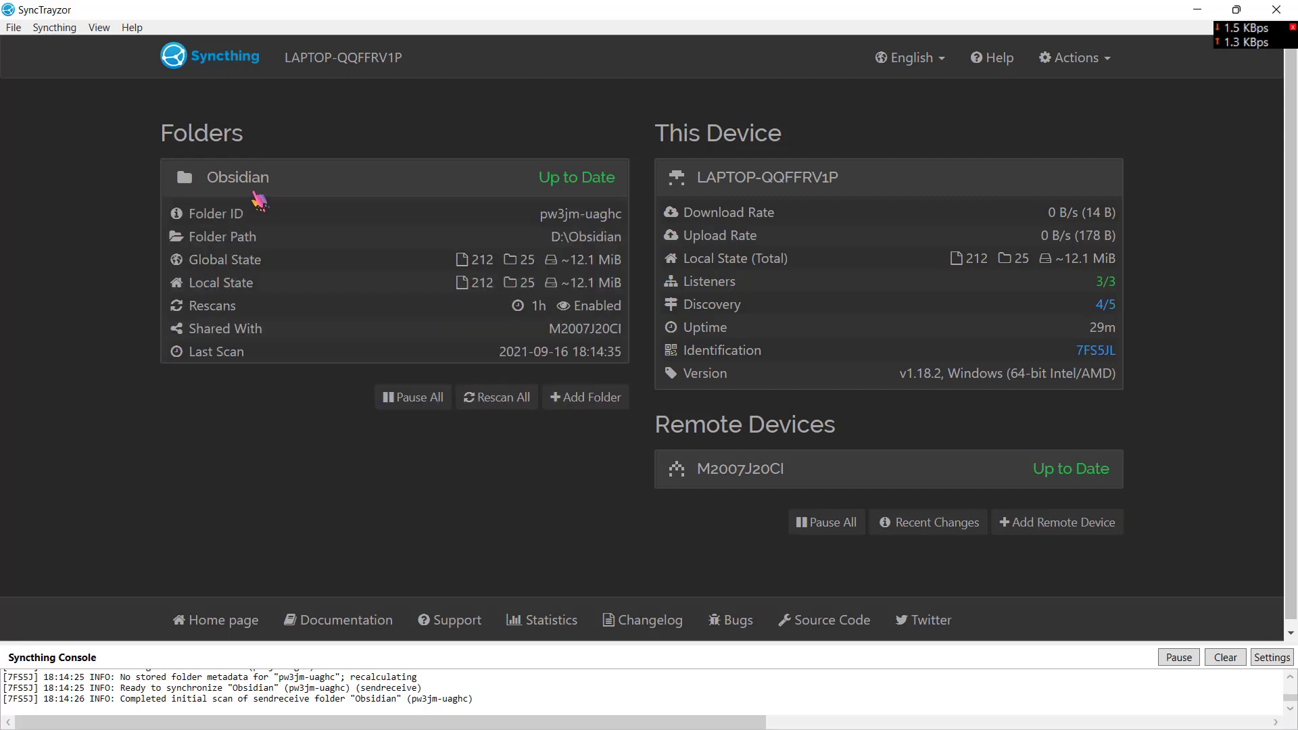
click(256, 195)
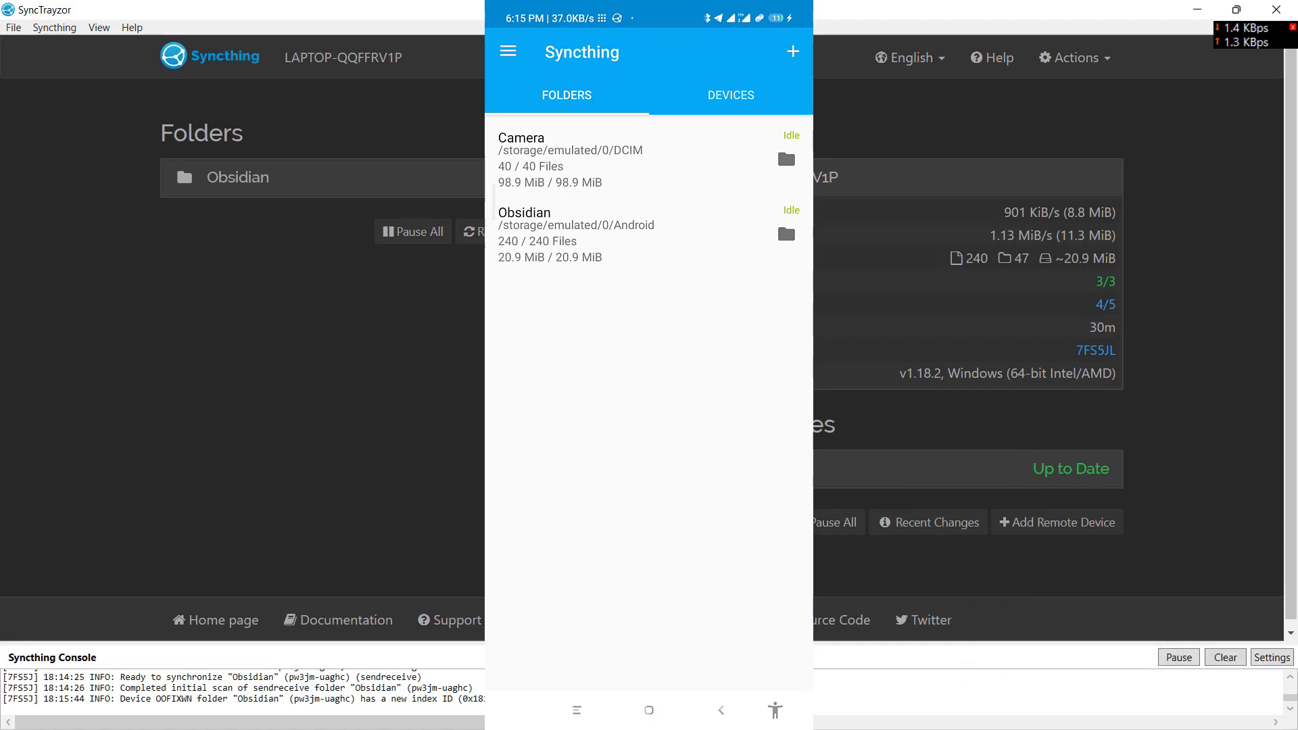
Step: On the phone, open File Manager and browse Android into the synced vault folder
drag(613, 248, 627, 290)
click(649, 709)
drag(649, 575, 649, 237)
drag(710, 541, 710, 174)
click(649, 302)
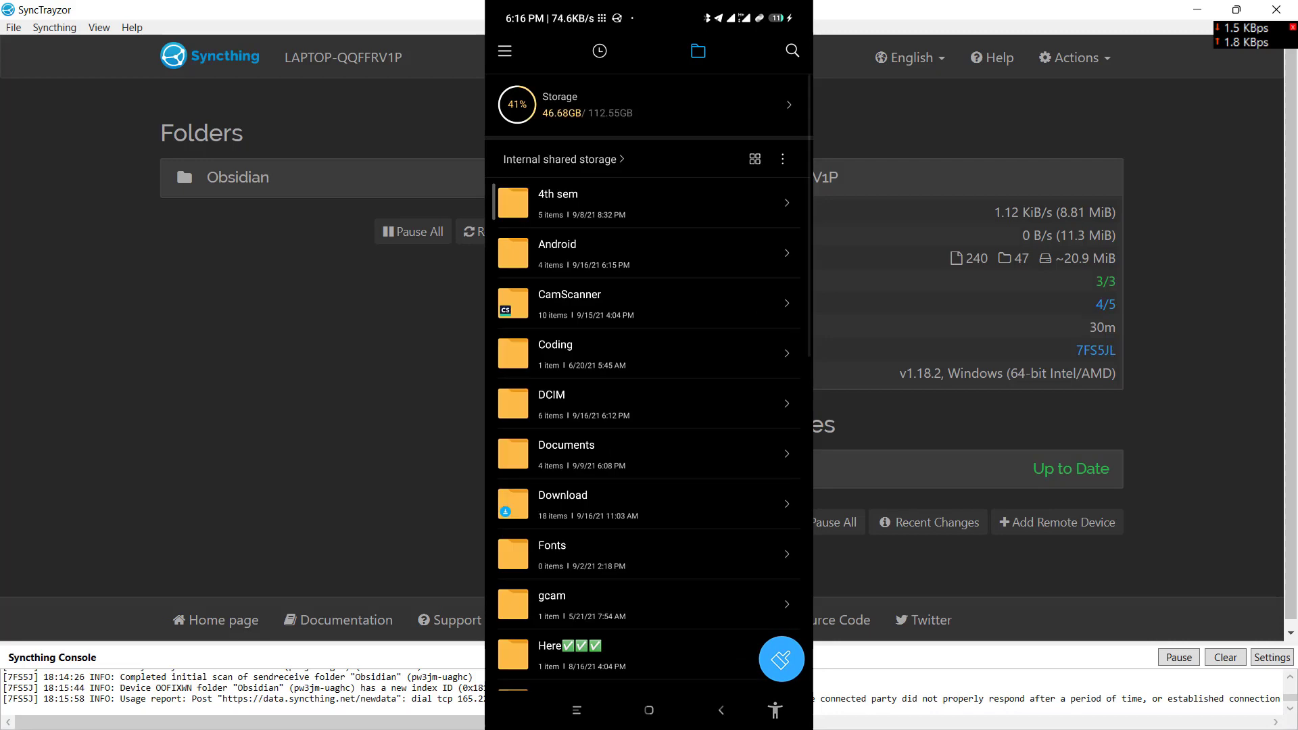
click(675, 256)
click(583, 286)
scroll(649, 338, down, 1)
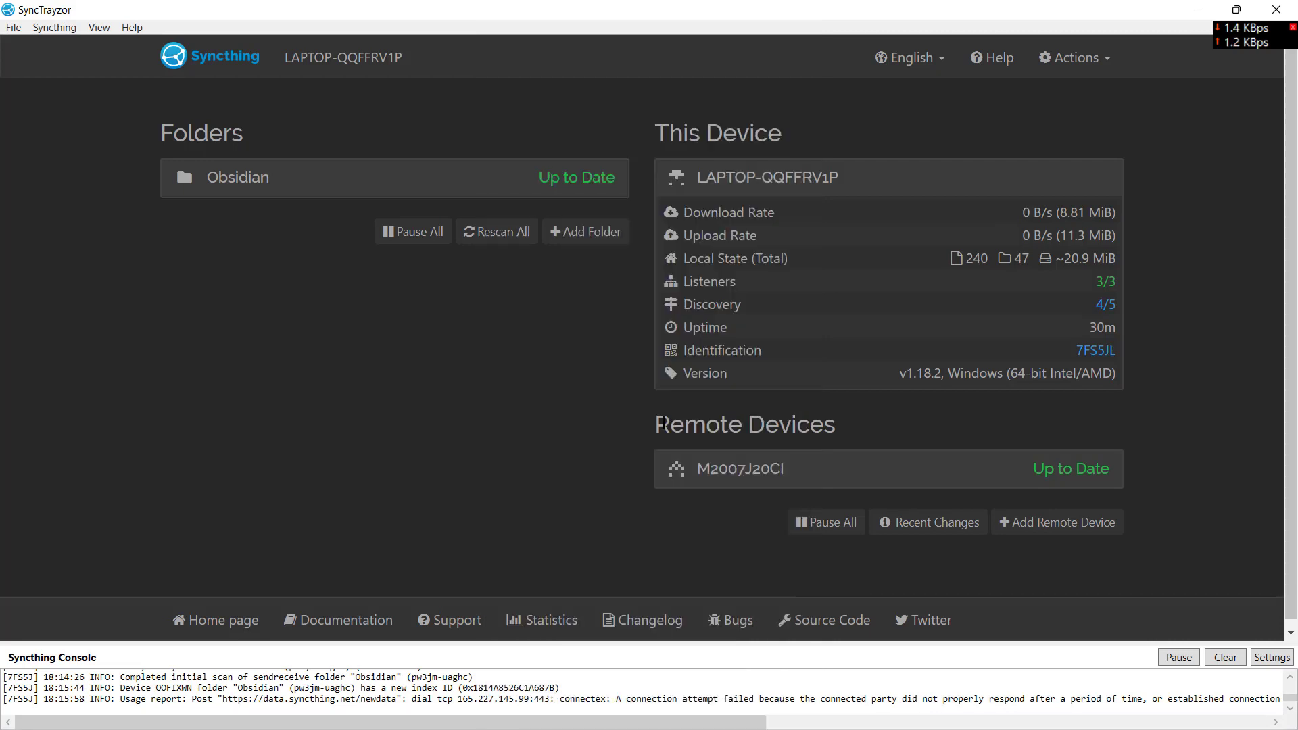
click(542, 180)
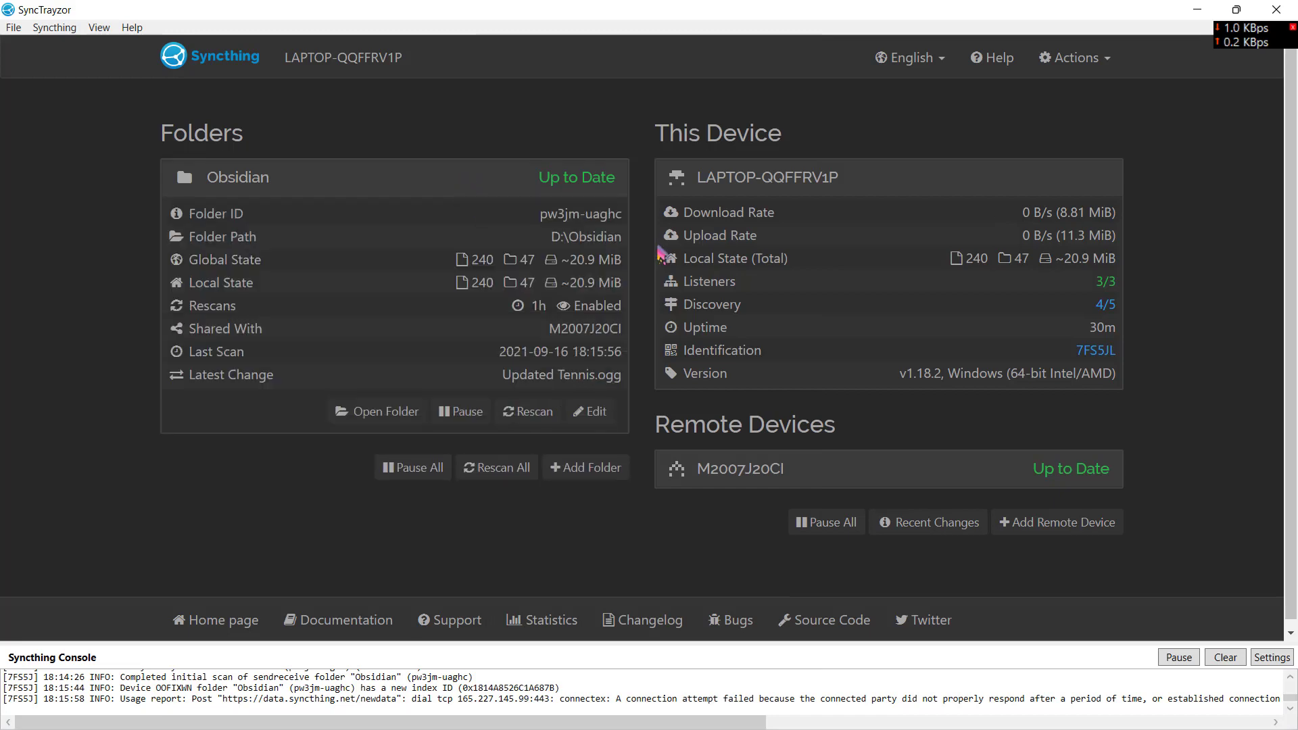
click(599, 422)
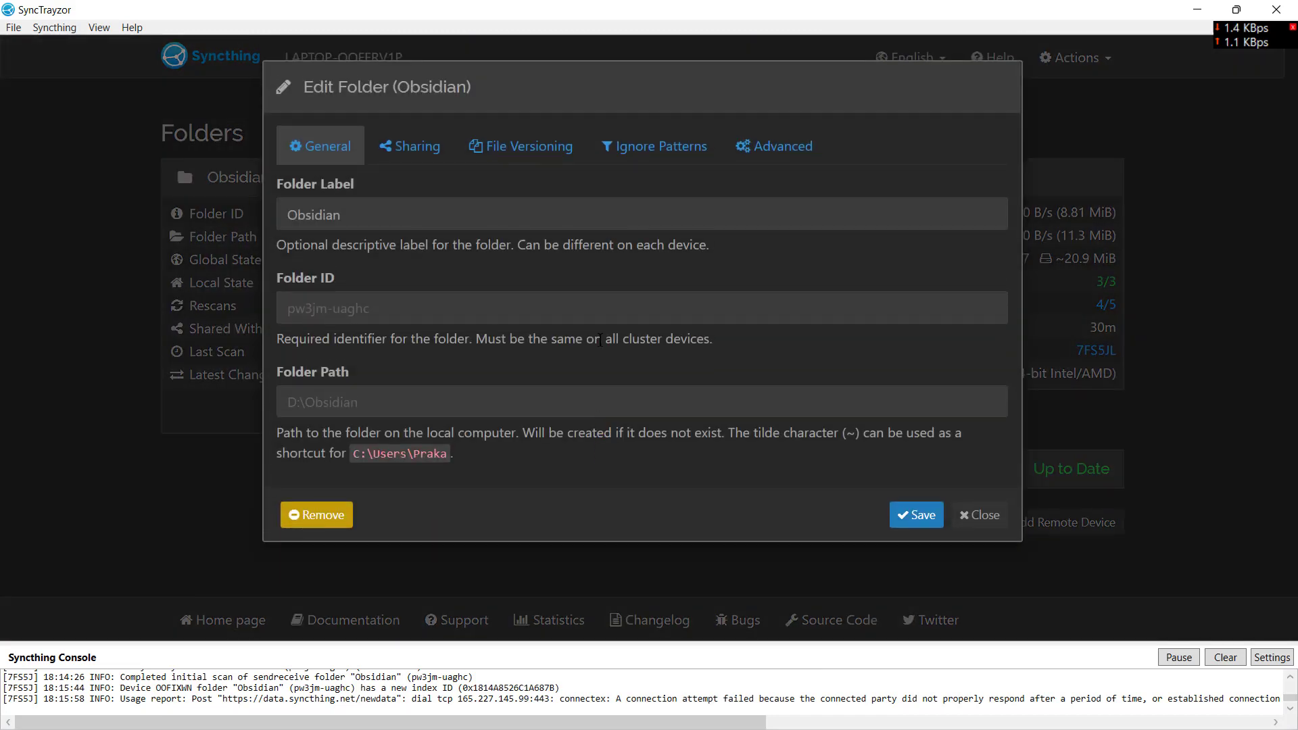
click(776, 162)
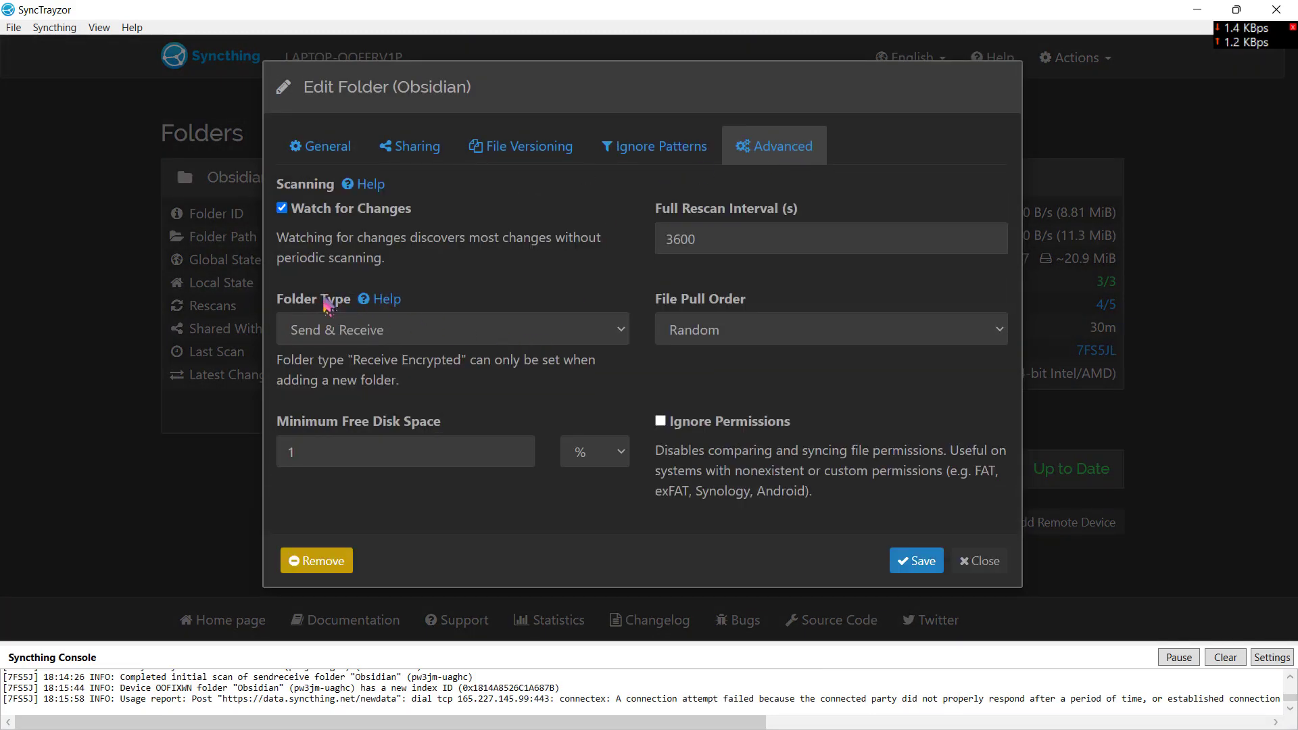
click(338, 333)
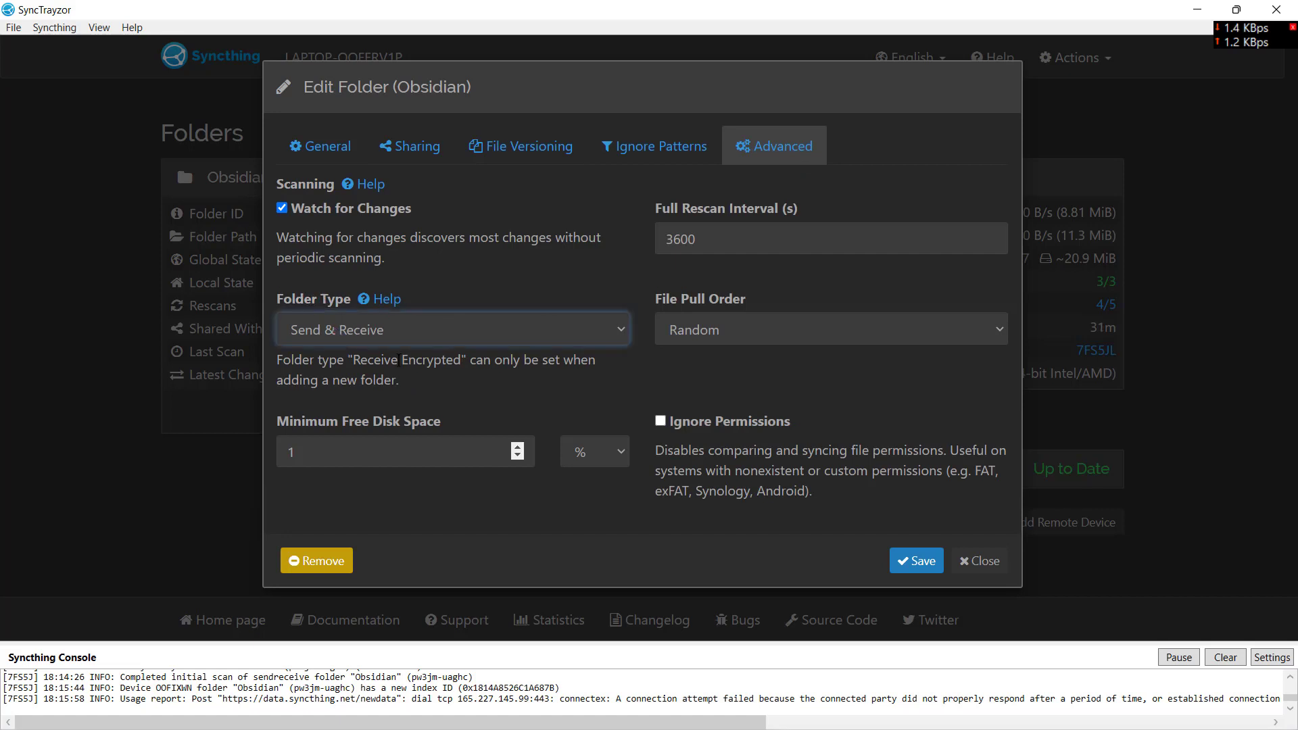
click(370, 333)
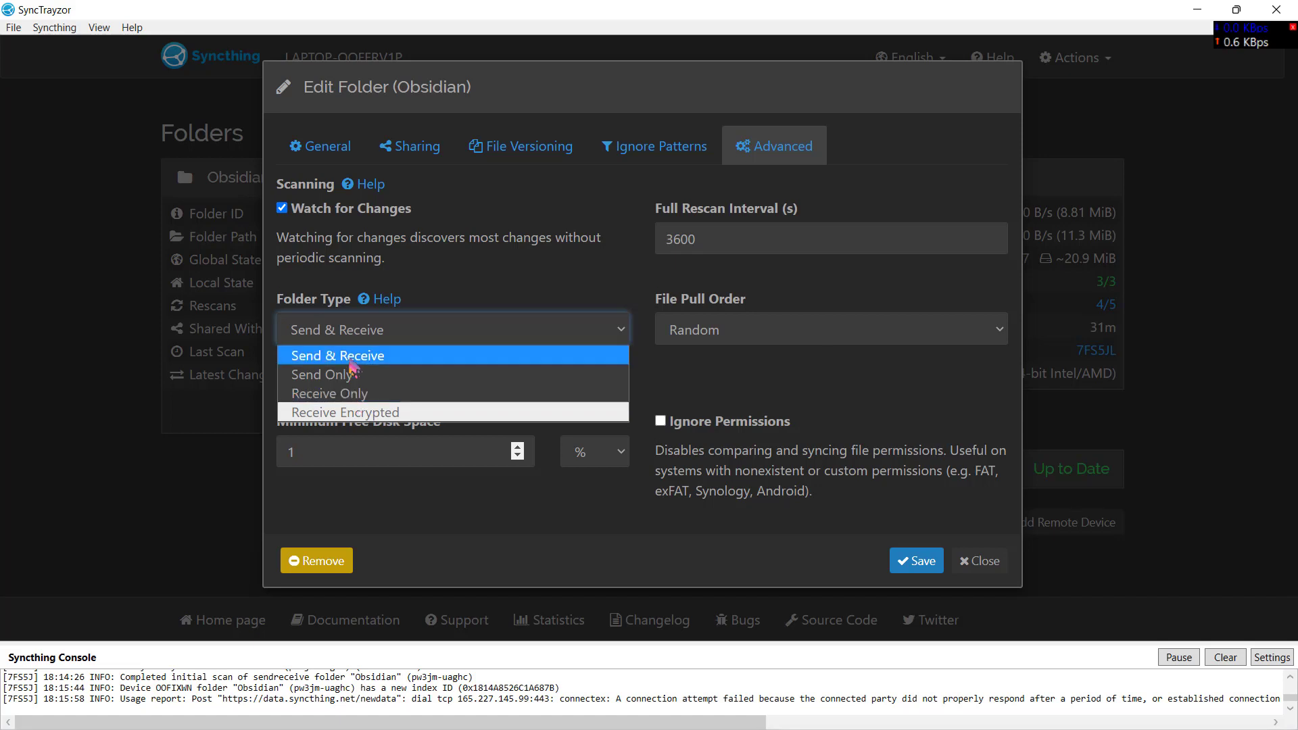
click(350, 363)
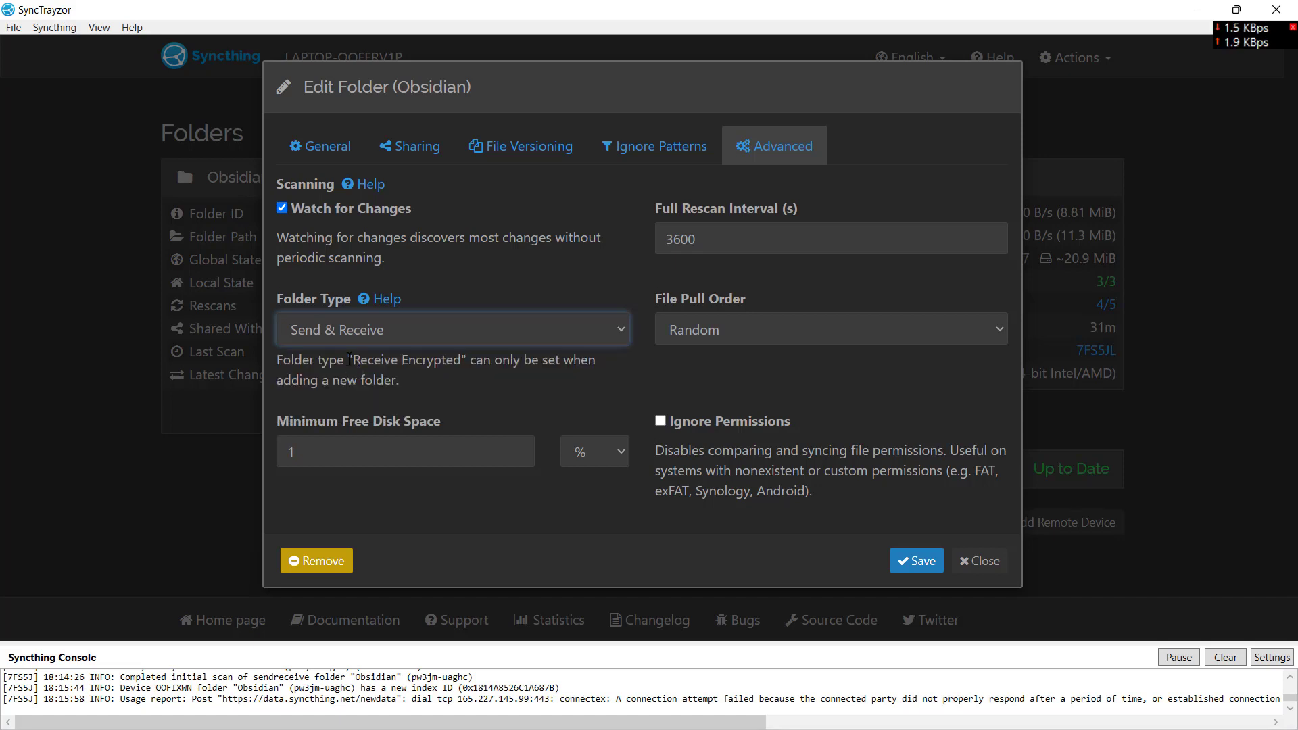
click(930, 566)
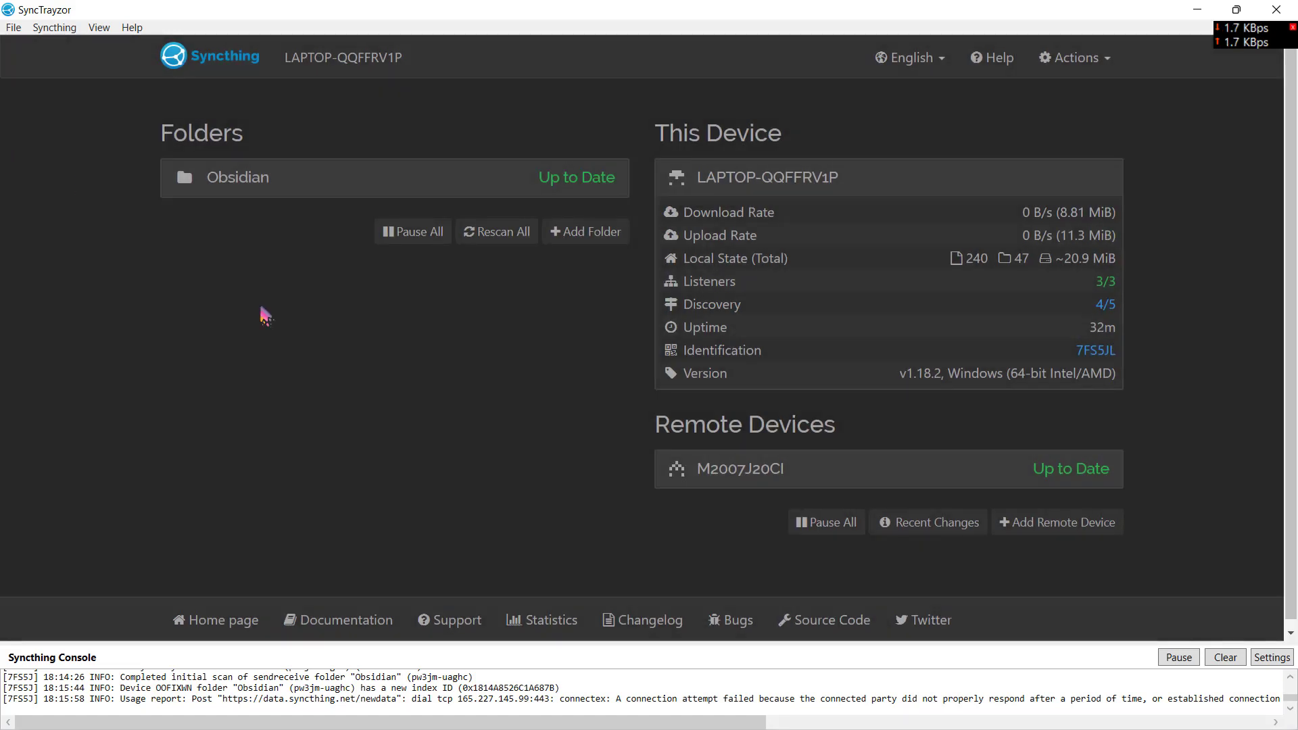